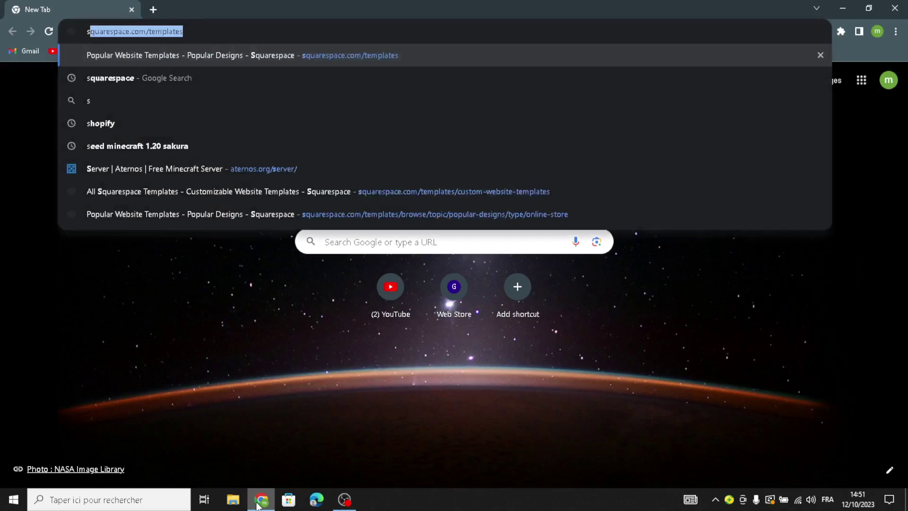
# Search Google for 'squarespace' and follow the Squarespace Websitebouwer ad link.
pyautogui.click(167, 73)
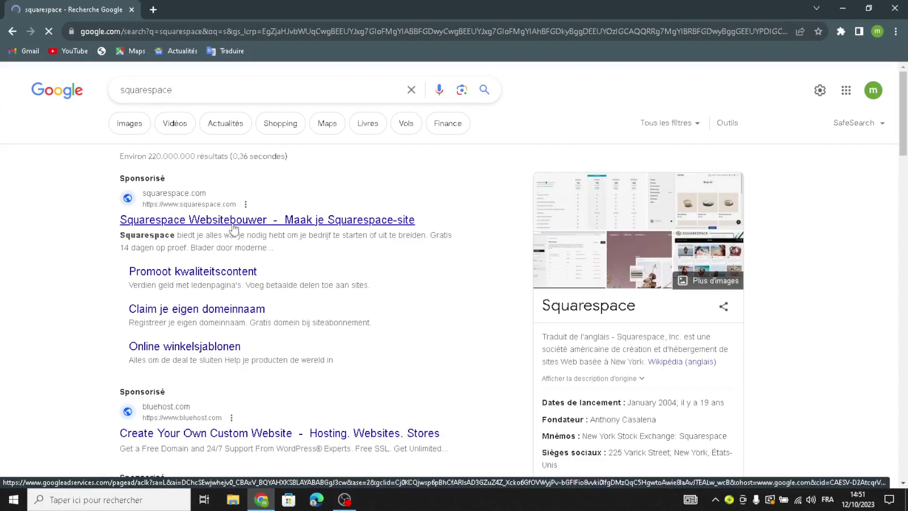
pyautogui.click(233, 221)
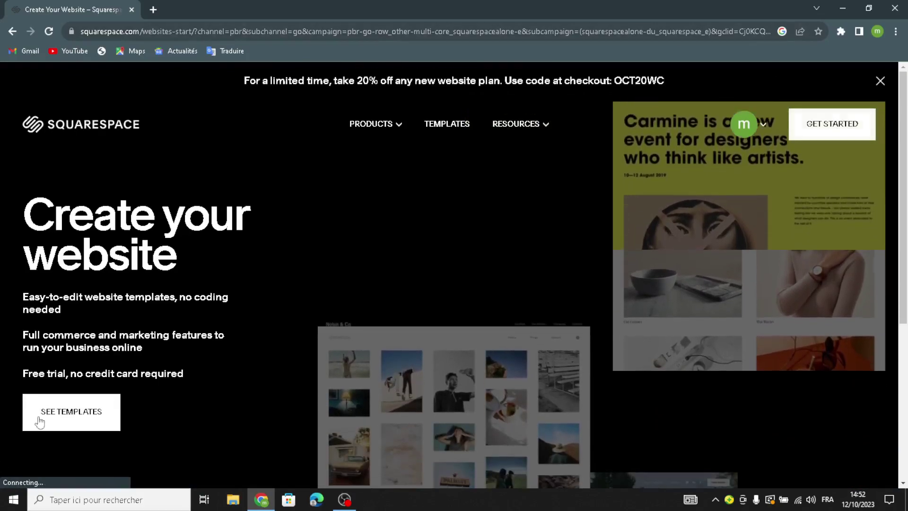
# From the template catalogue, describe the site as 'ebooks and digital guides'.
pyautogui.click(89, 423)
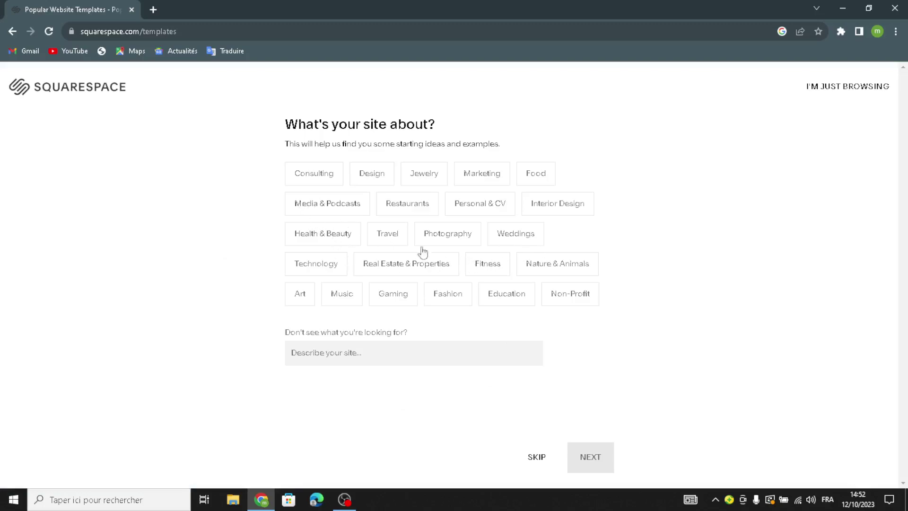
pyautogui.click(401, 358)
pyautogui.write('ebooks')
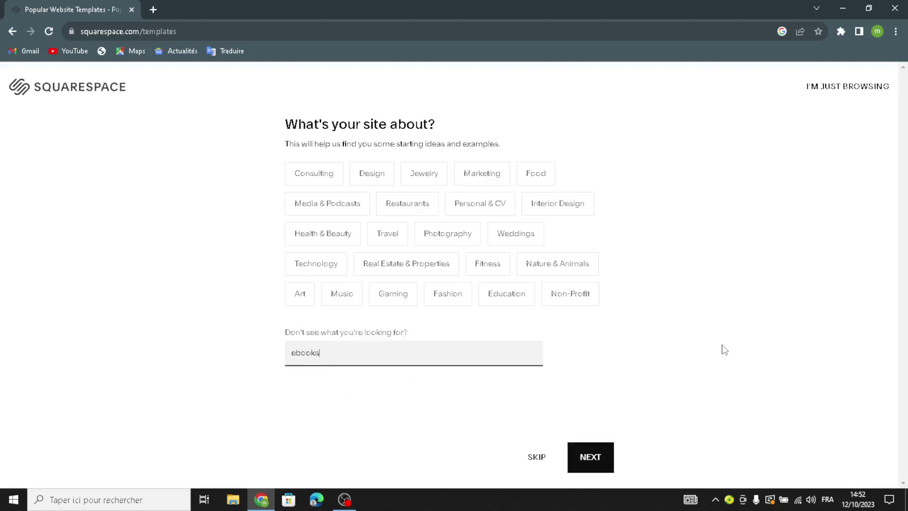
pyautogui.write(' and digital guides')
pyautogui.press('Return')
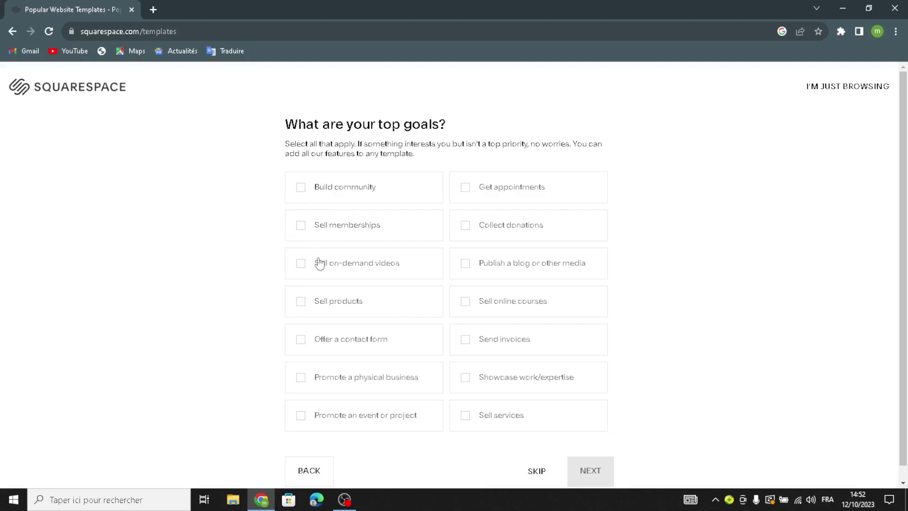
# Choose Sell products as the top goal and start from a professionally designed template.
pyautogui.click(308, 309)
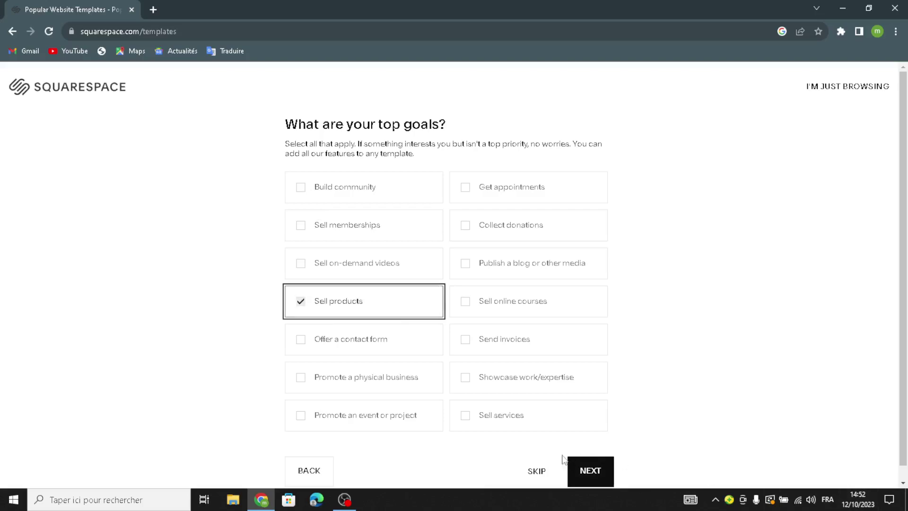
pyautogui.click(586, 470)
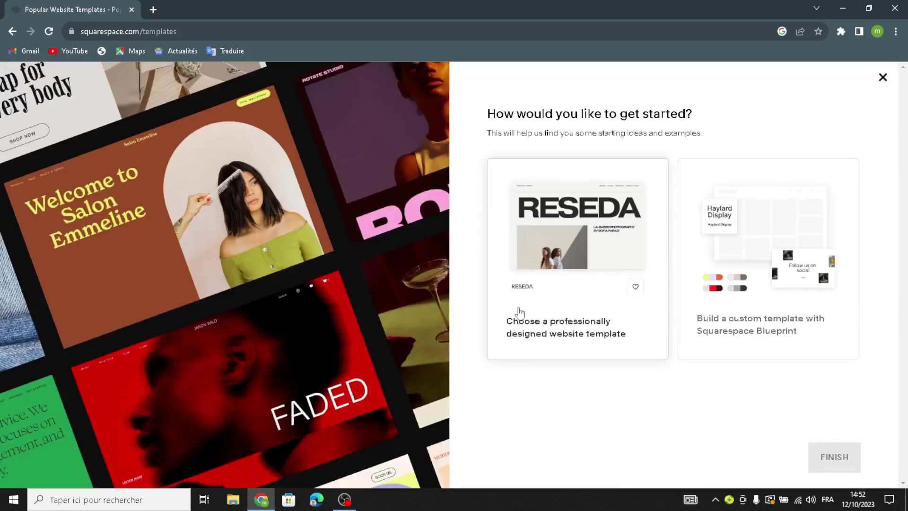
pyautogui.click(659, 339)
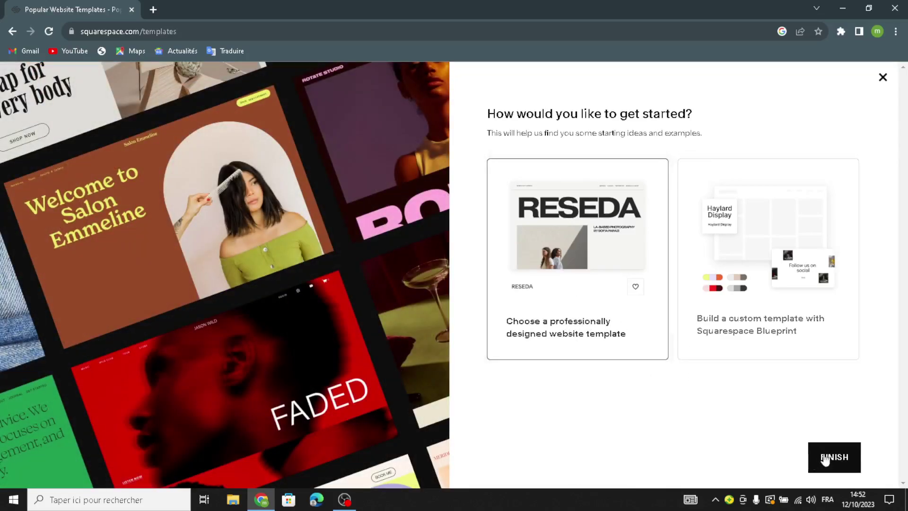
pyautogui.click(833, 456)
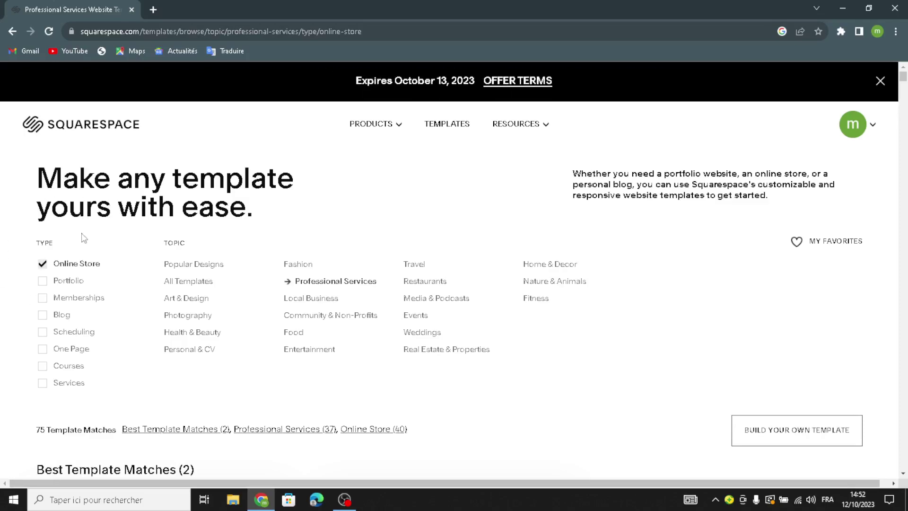
# Show All Online Store templates, then start the Build your own template option.
pyautogui.click(182, 282)
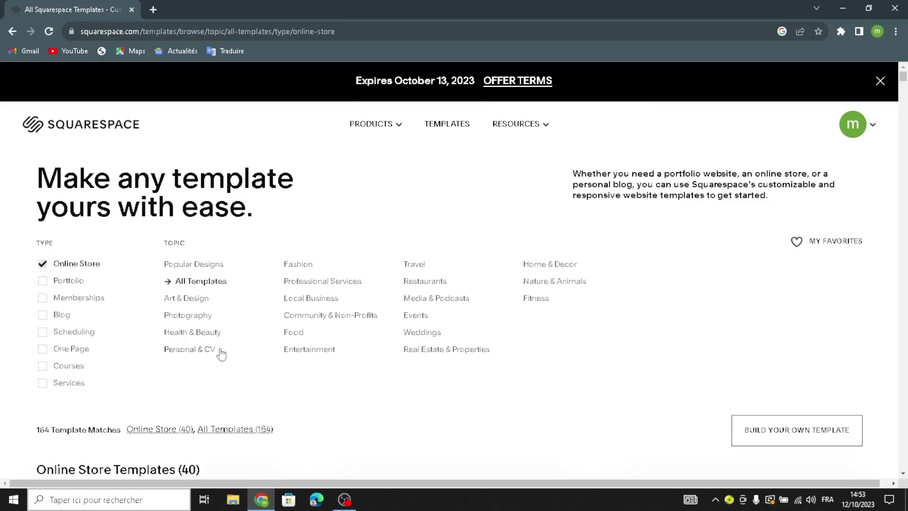
pyautogui.scroll(-6, 225, 355)
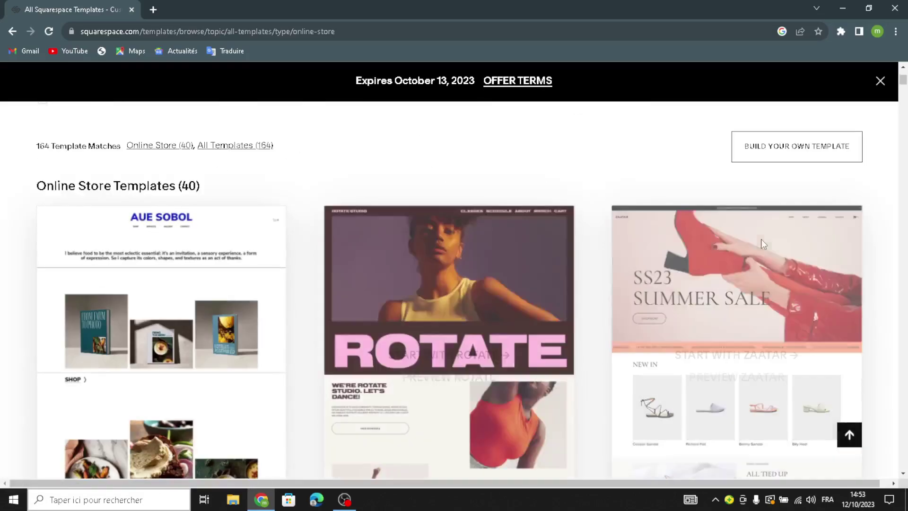
pyautogui.scroll(-2, 545, 204)
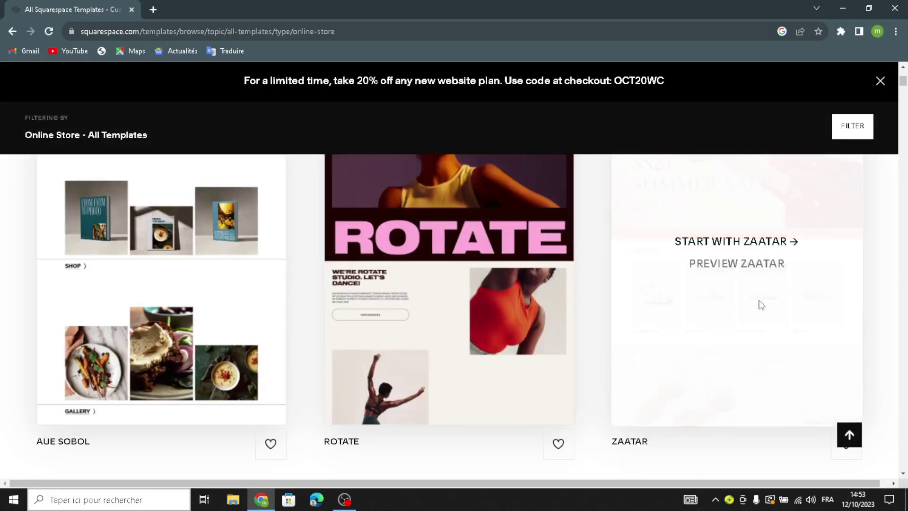
pyautogui.scroll(-4, 325, 405)
pyautogui.scroll(-2, 326, 406)
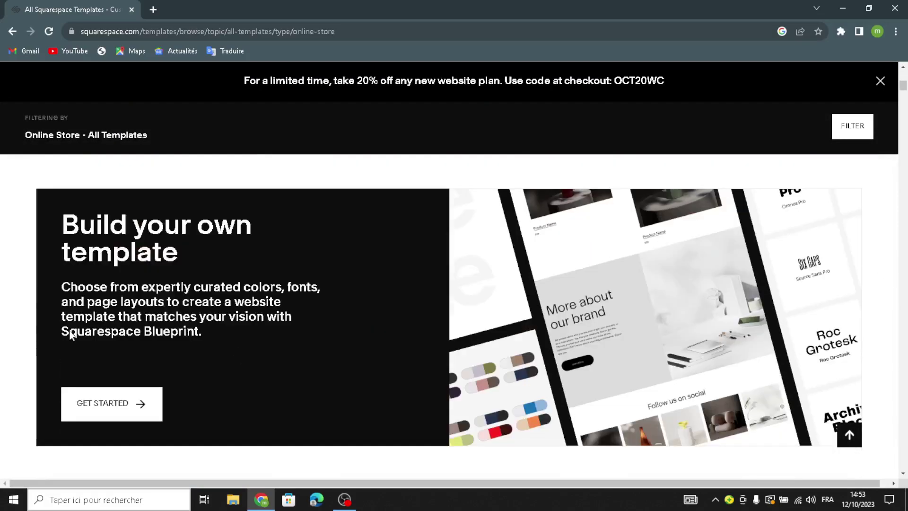
pyautogui.click(113, 411)
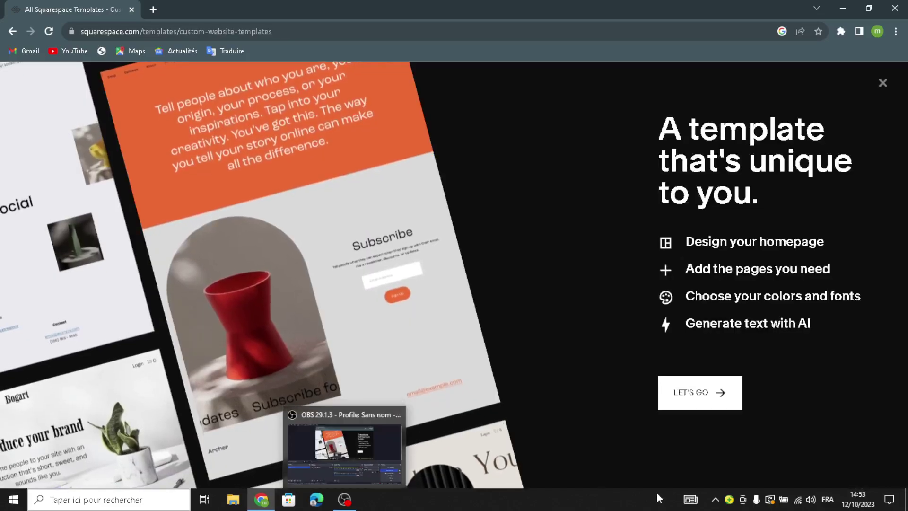
# Launch the Blueprint builder with Let's Go, dismissing the creation error and retrying.
pyautogui.click(690, 410)
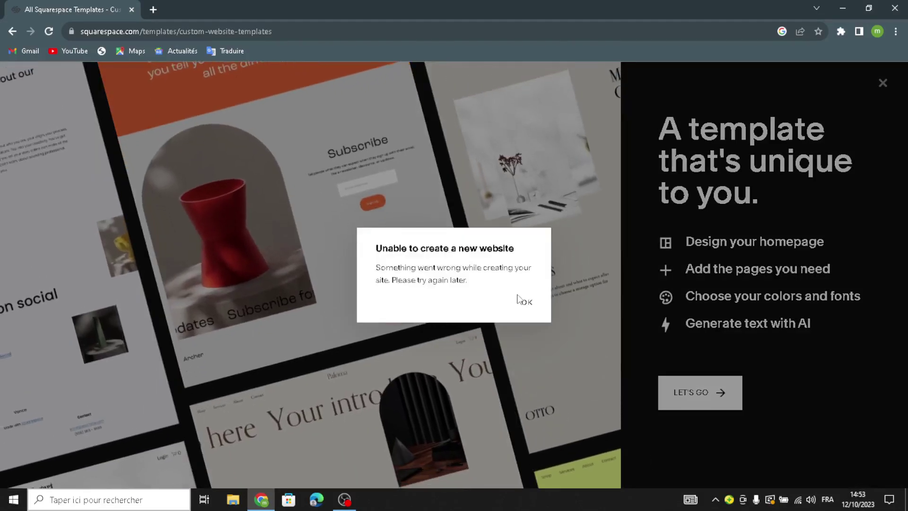
pyautogui.click(526, 303)
pyautogui.click(681, 406)
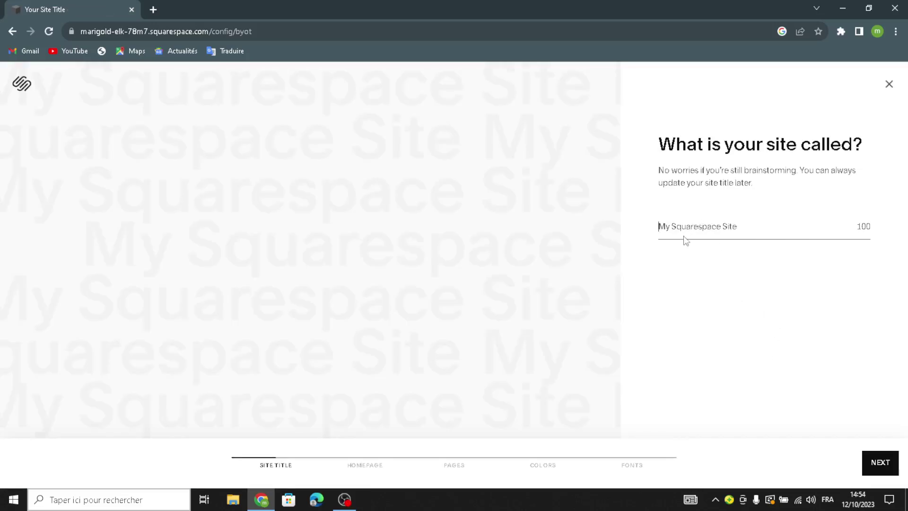
# Paste 'E-Reads Hub' as the site title and continue to the homepage step.
pyautogui.write('E-Reads Hub')
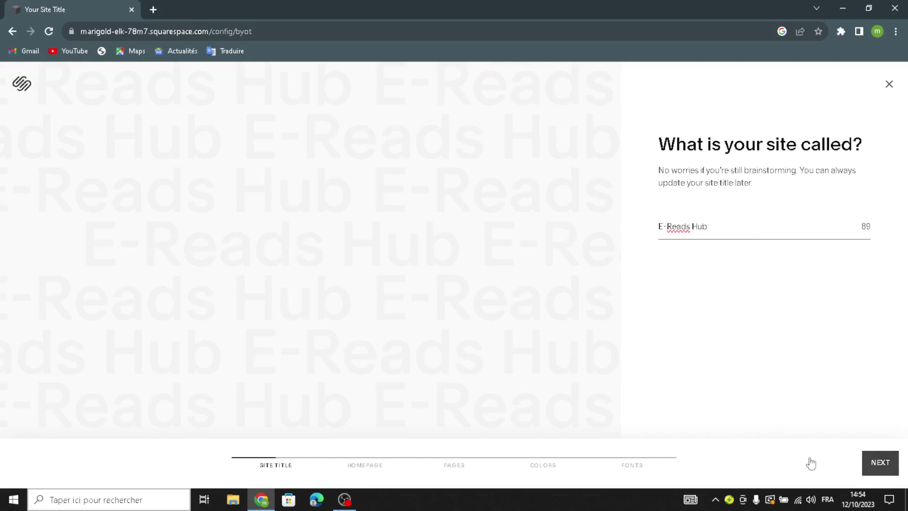
pyautogui.click(874, 463)
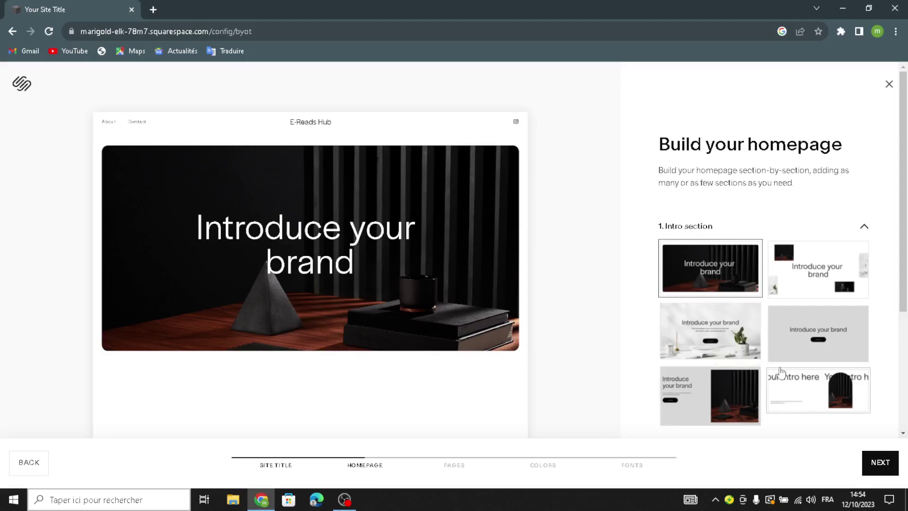
# Pick the plain grey intro, Shop our product, simple services list, text-only about and Follow us on social layouts.
pyautogui.click(785, 334)
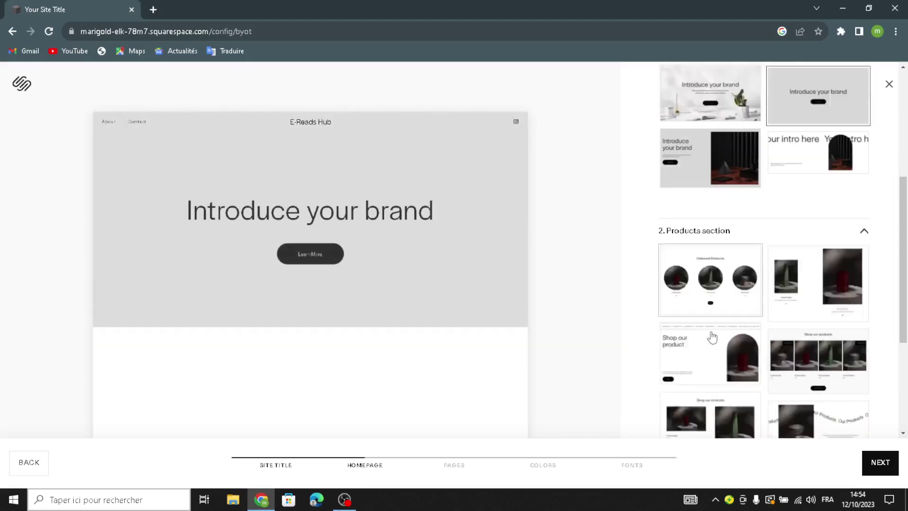
pyautogui.click(691, 300)
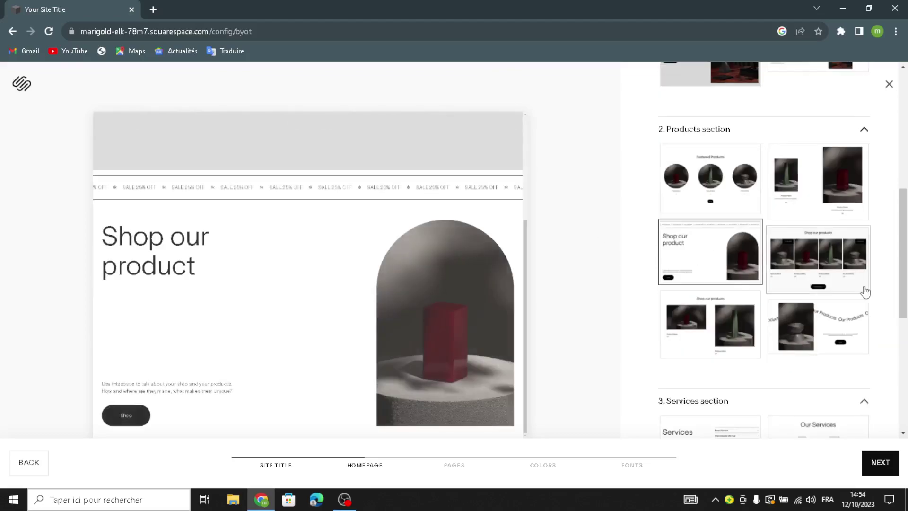
pyautogui.scroll(-4, 863, 293)
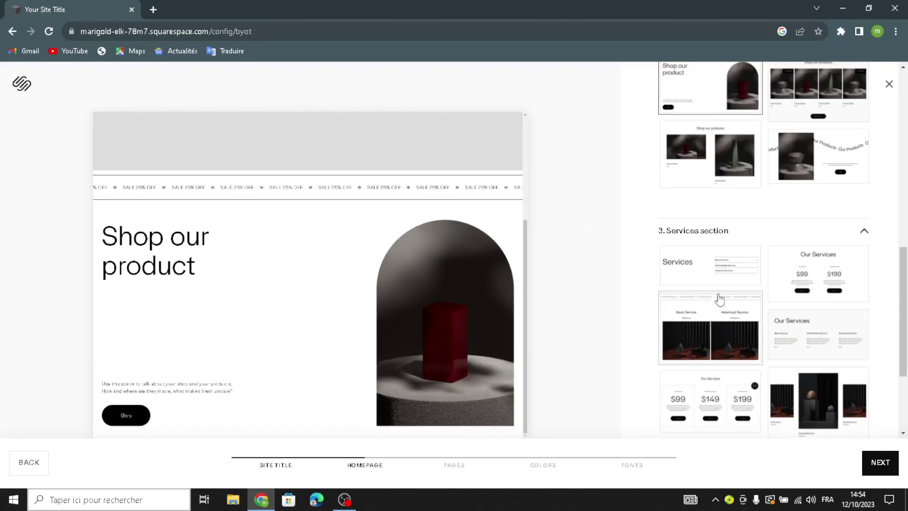
pyautogui.click(714, 282)
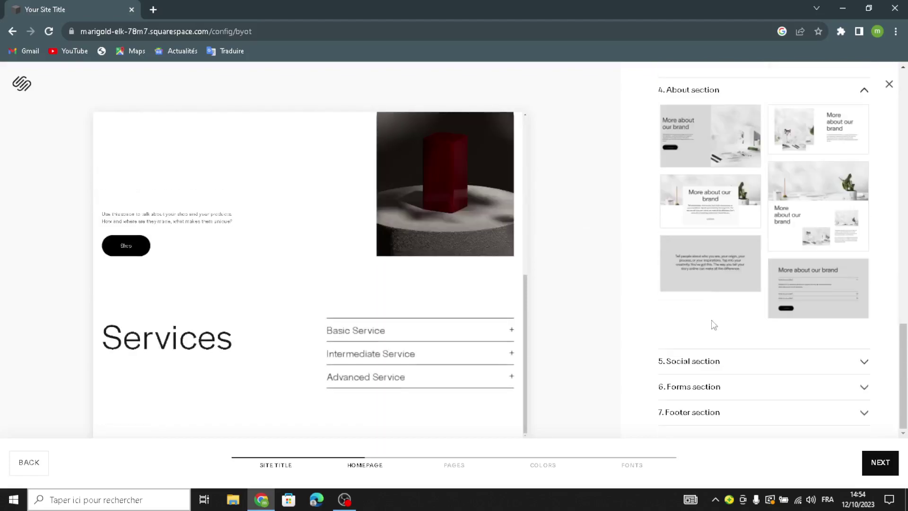
pyautogui.click(709, 290)
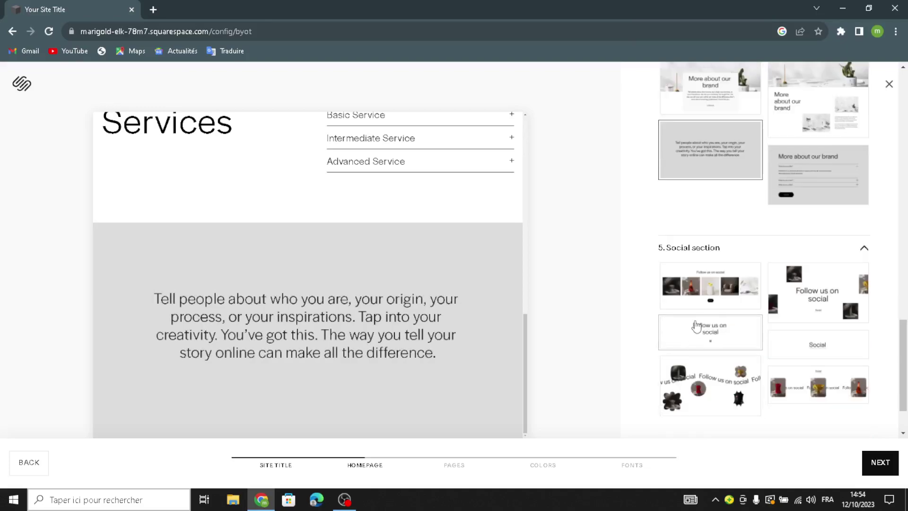
pyautogui.click(696, 326)
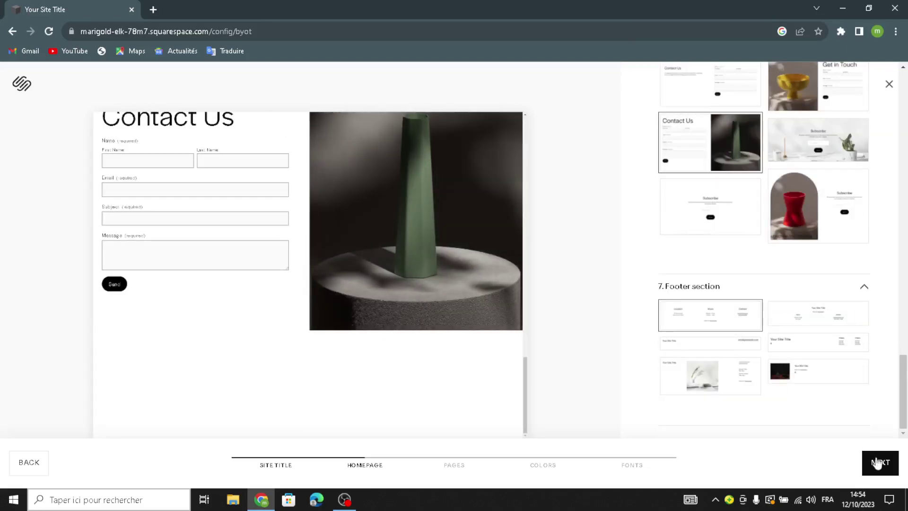
pyautogui.click(877, 464)
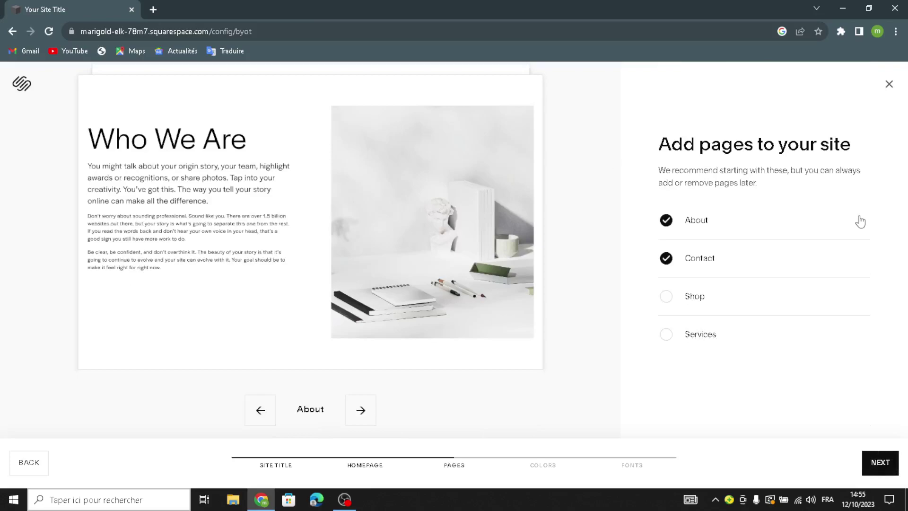
# Add a Shop page and choose the tan Neutral colour palette instead of the pink one.
pyautogui.click(684, 311)
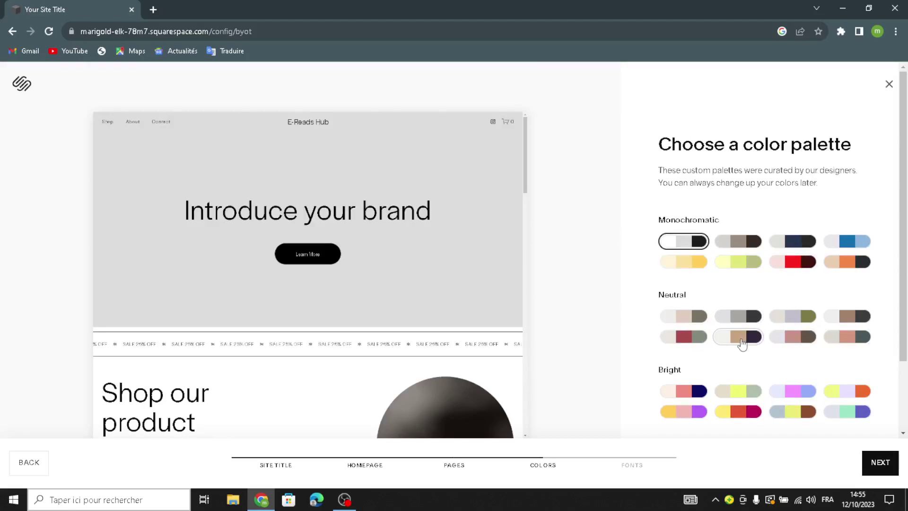
pyautogui.click(783, 336)
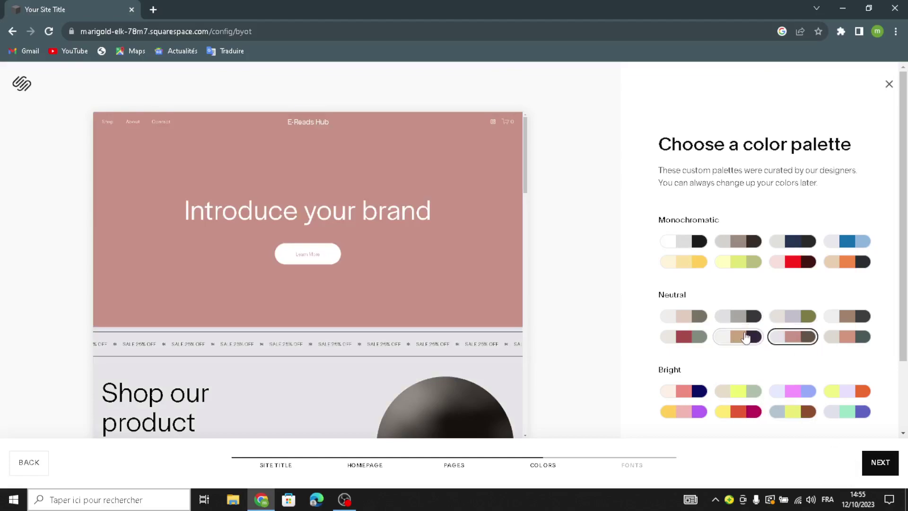
pyautogui.click(740, 343)
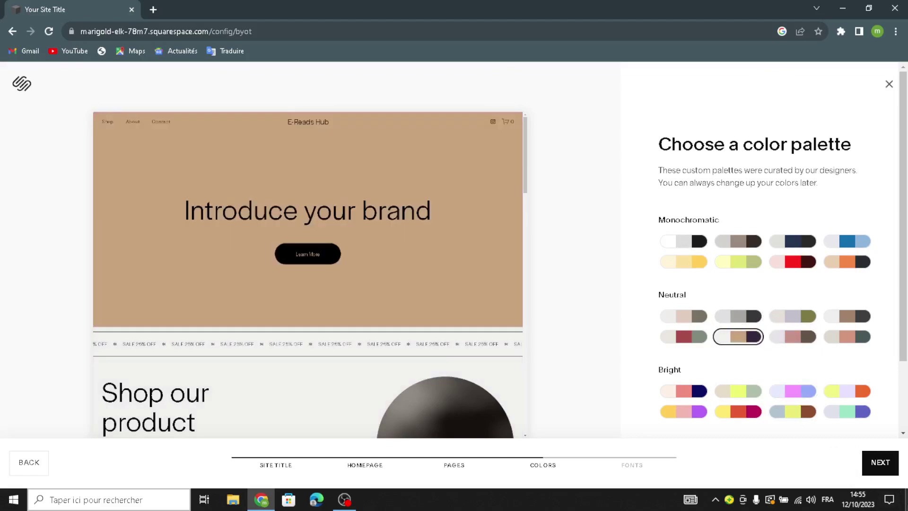
pyautogui.click(890, 463)
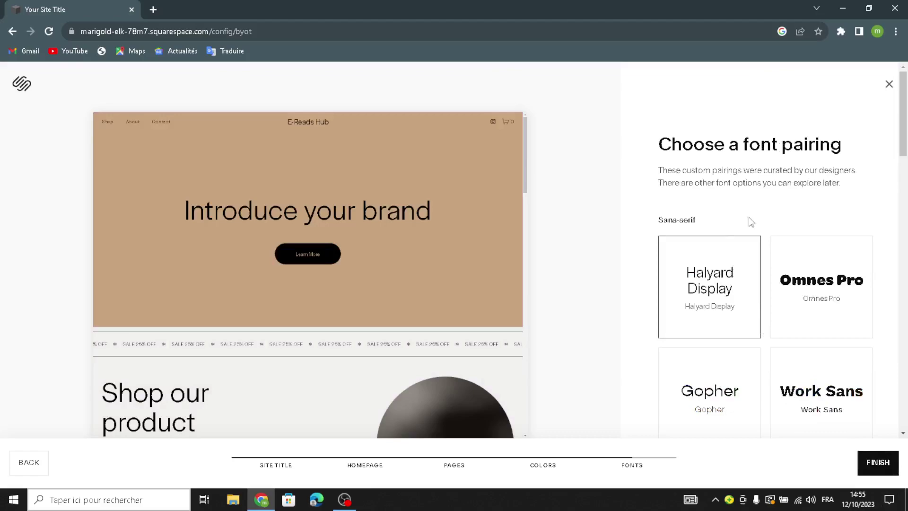
# Choose the Omnes Pro font pairing and finish the Blueprint setup.
pyautogui.click(816, 285)
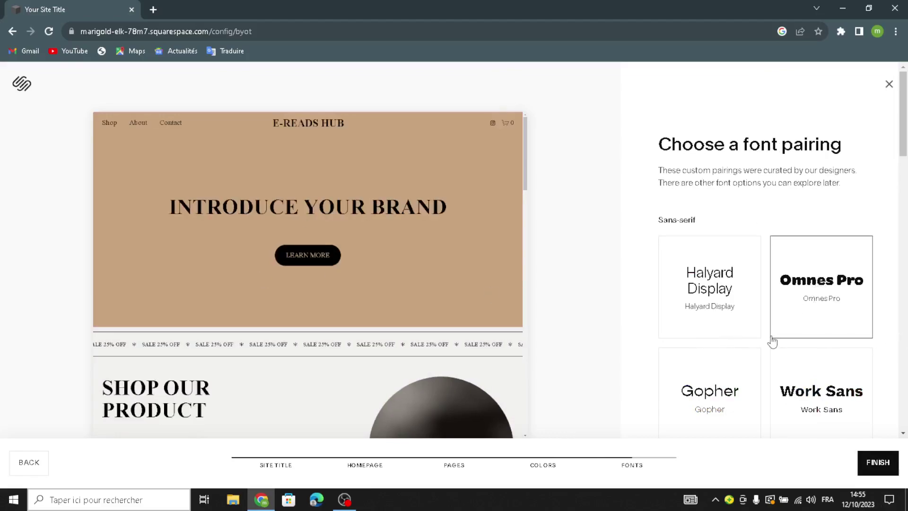
pyautogui.click(871, 467)
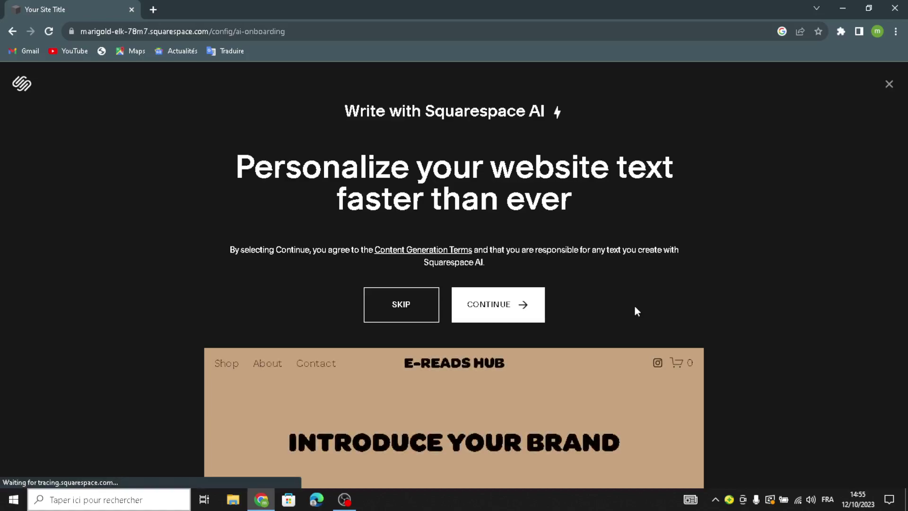
# Skip the Write with Squarespace AI offer to reach the E-Reads Hub dashboard.
pyautogui.click(401, 307)
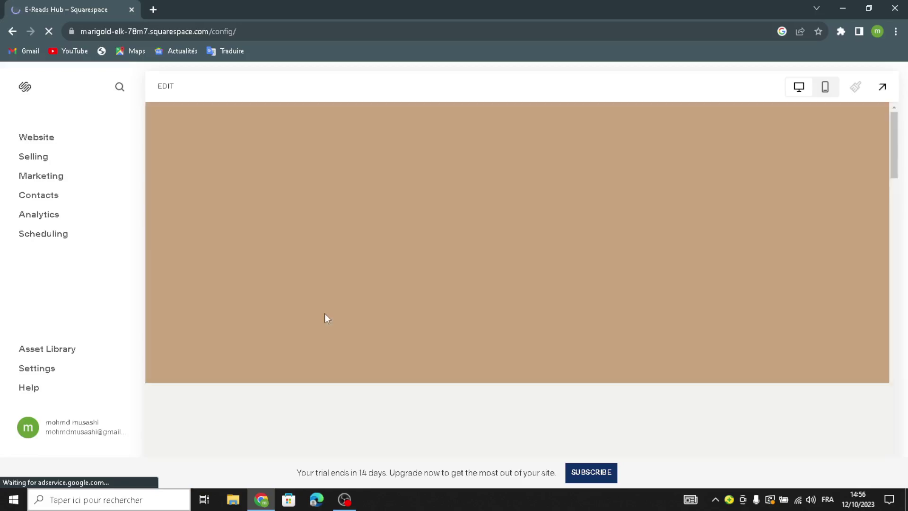
# Replace the INTRODUCE YOUR BRAND hero heading with 'WELCOME TO OUR SITE FOR EBOOKS AND DIGITAL GUIDES'.
pyautogui.click(177, 100)
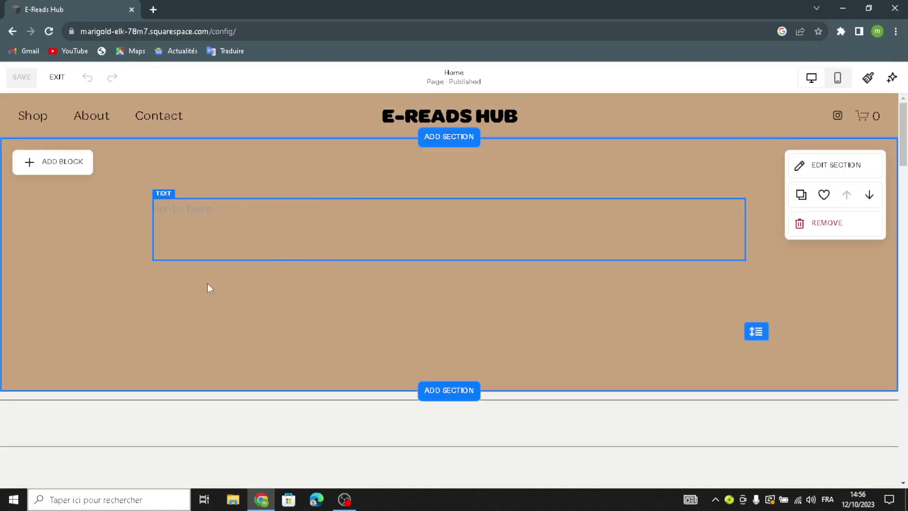
pyautogui.click(711, 231)
pyautogui.moveTo(699, 221); pyautogui.dragTo(203, 218)
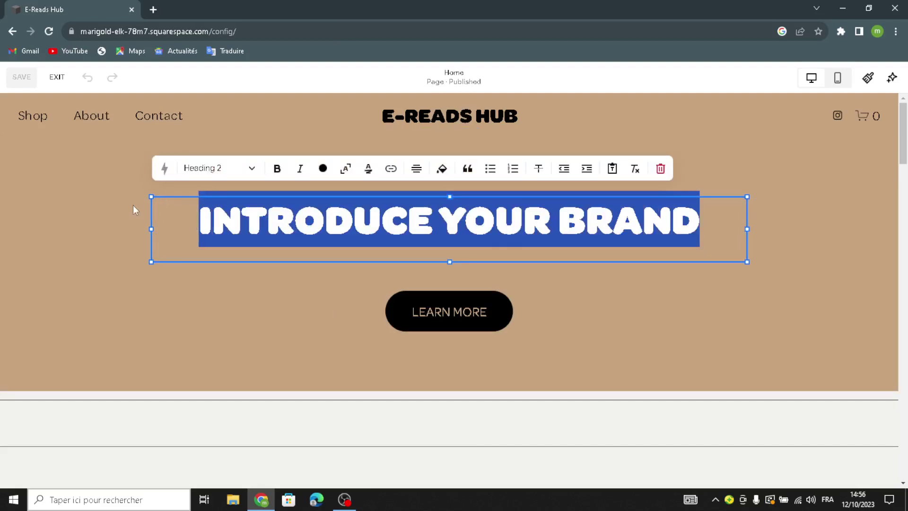
pyautogui.write('WELCO')
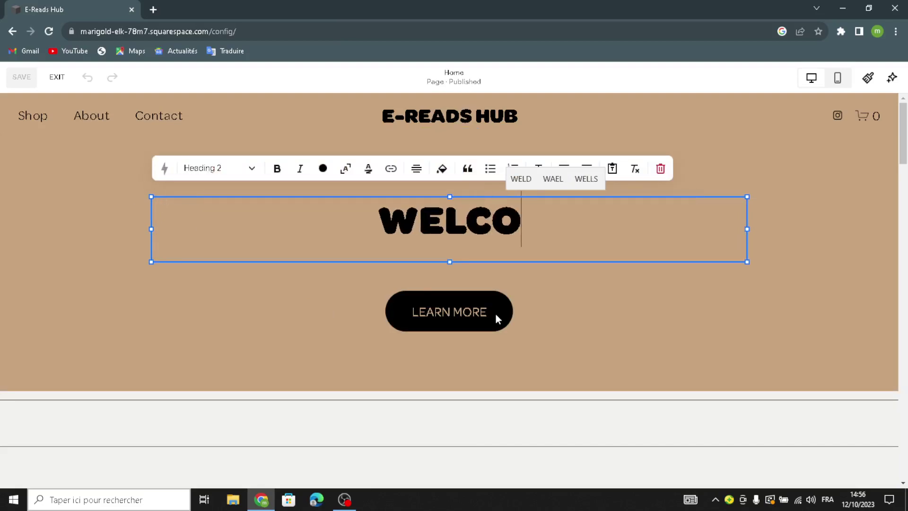
pyautogui.write('ME ')
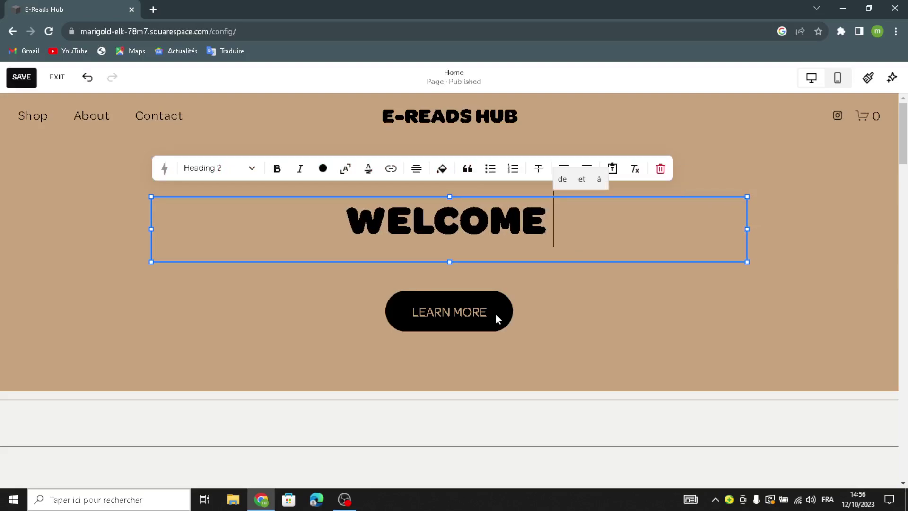
pyautogui.write('TO OUR')
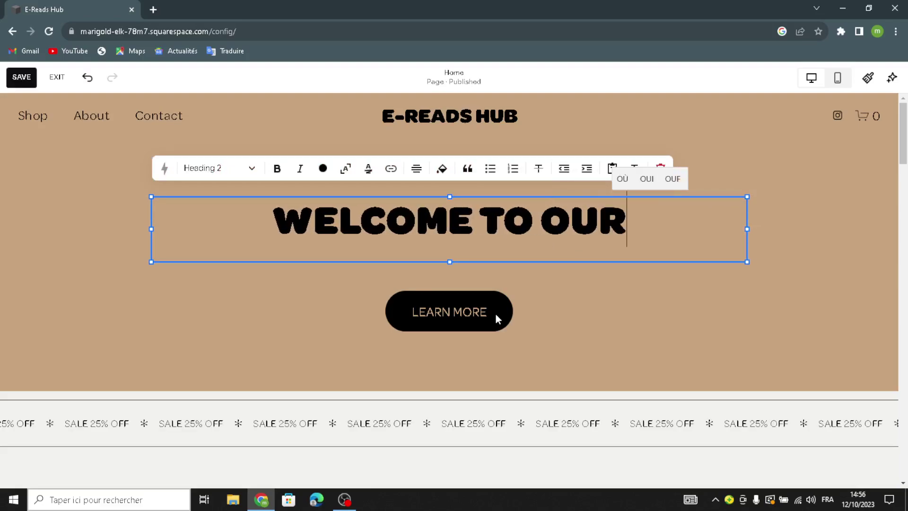
pyautogui.write(' SIT')
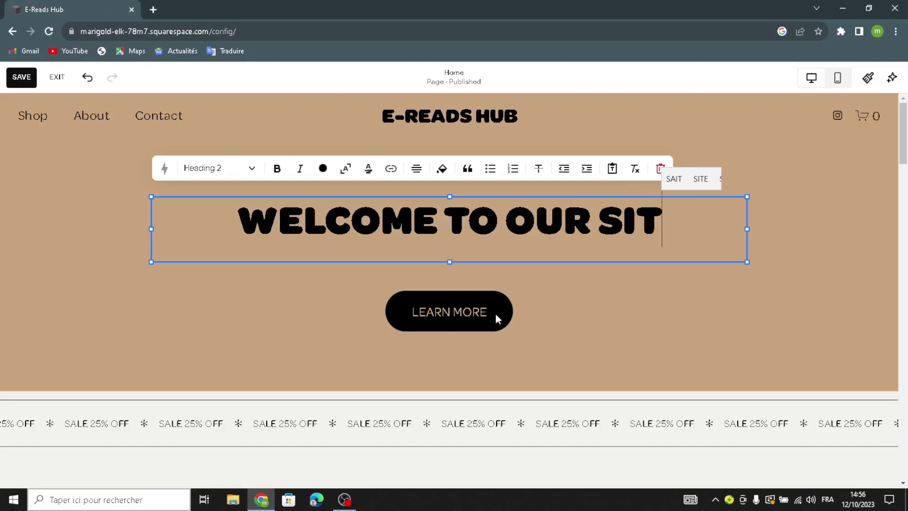
pyautogui.write('E FOR E')
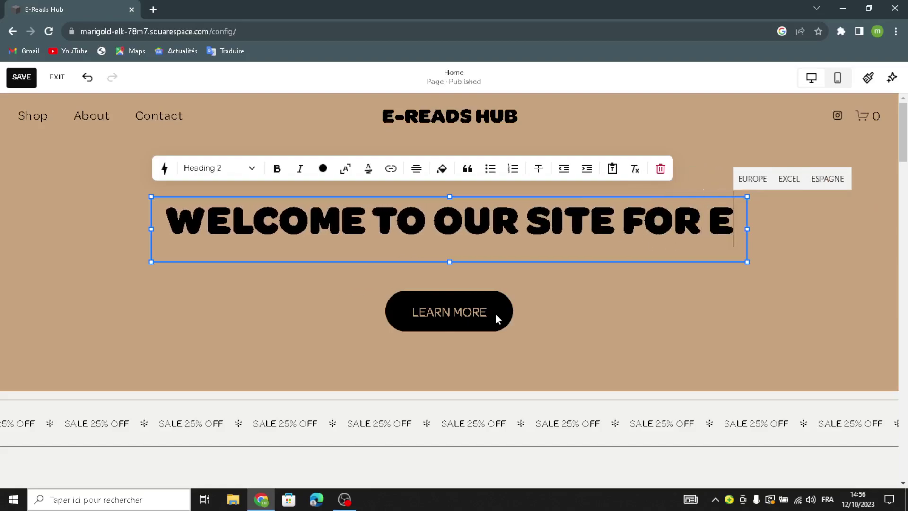
pyautogui.write('BOOKS A')
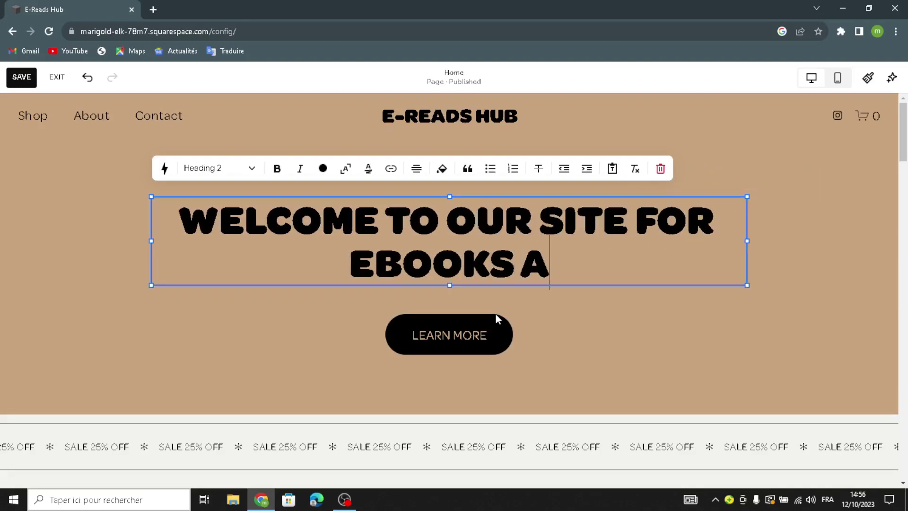
pyautogui.write('ND DIGITAL F')
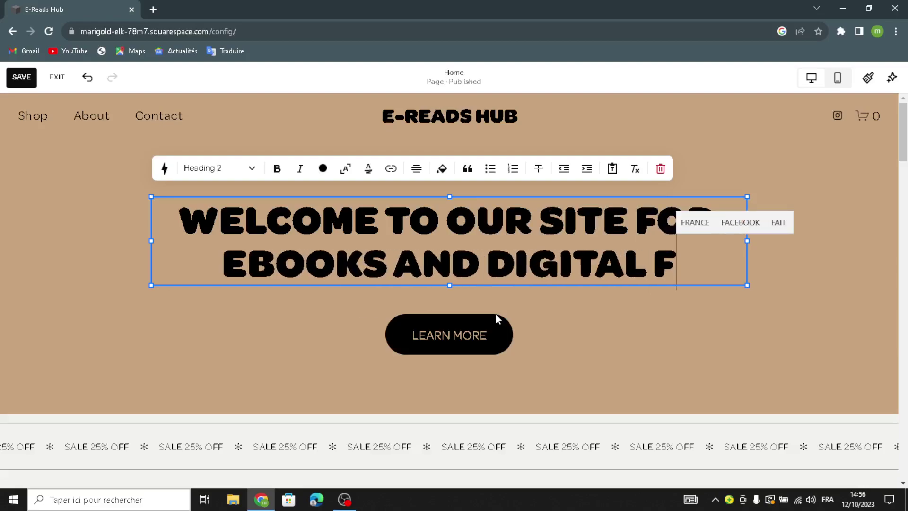
pyautogui.press('BackSpace')
pyautogui.write('GUIDES')
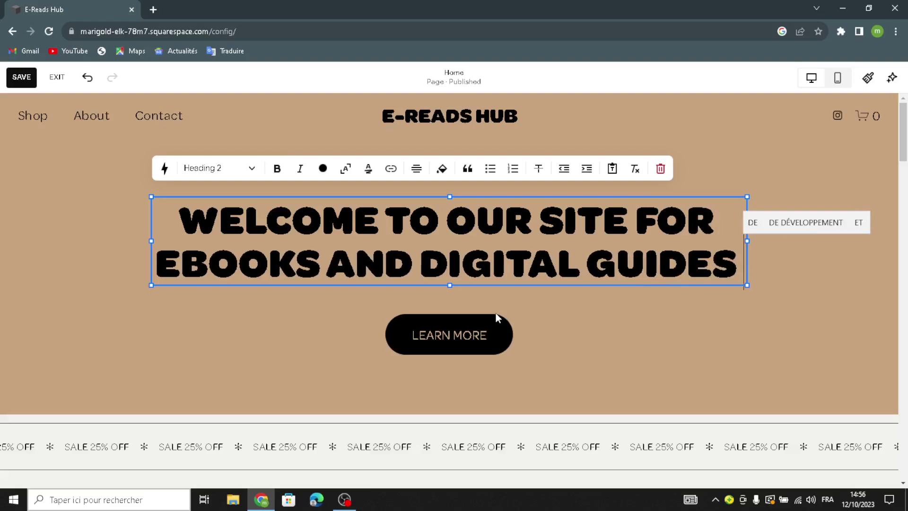
pyautogui.click(473, 332)
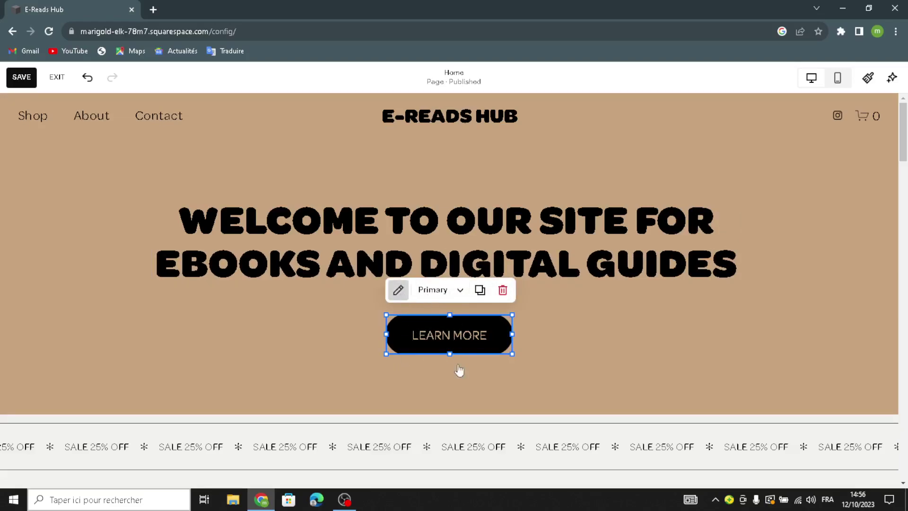
# Change the hero button's label from LEARN MORE to 'shop now', keeping its /about link.
pyautogui.doubleClick(457, 332)
pyautogui.moveTo(598, 279); pyautogui.dragTo(503, 284)
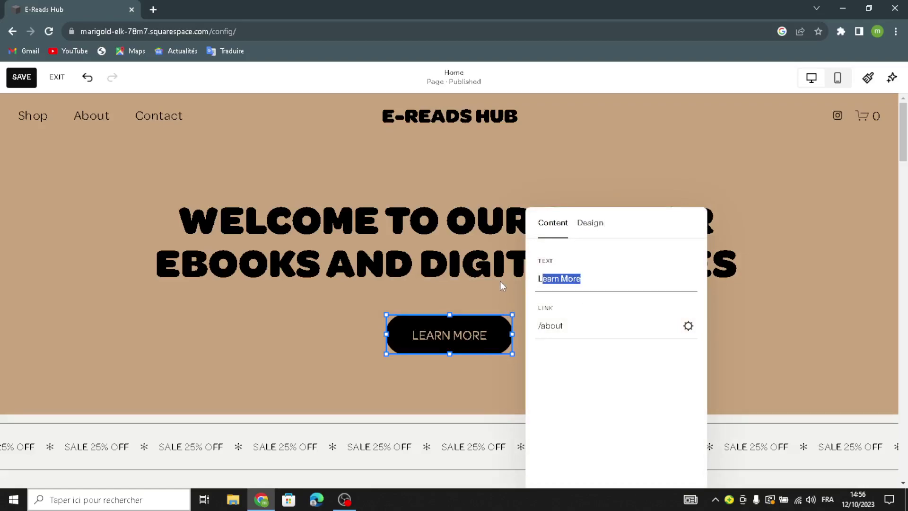
pyautogui.click(590, 278)
pyautogui.moveTo(590, 278); pyautogui.dragTo(533, 281)
pyautogui.write('shop no')
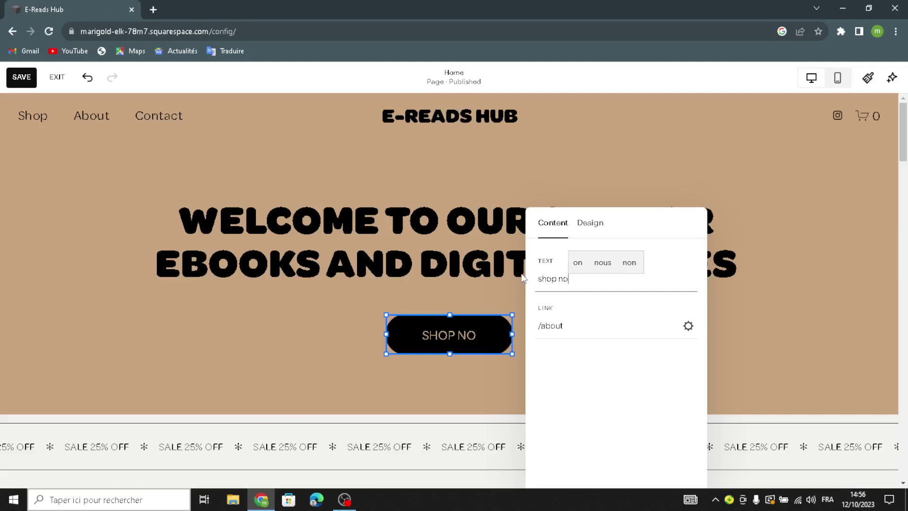
pyautogui.write('w')
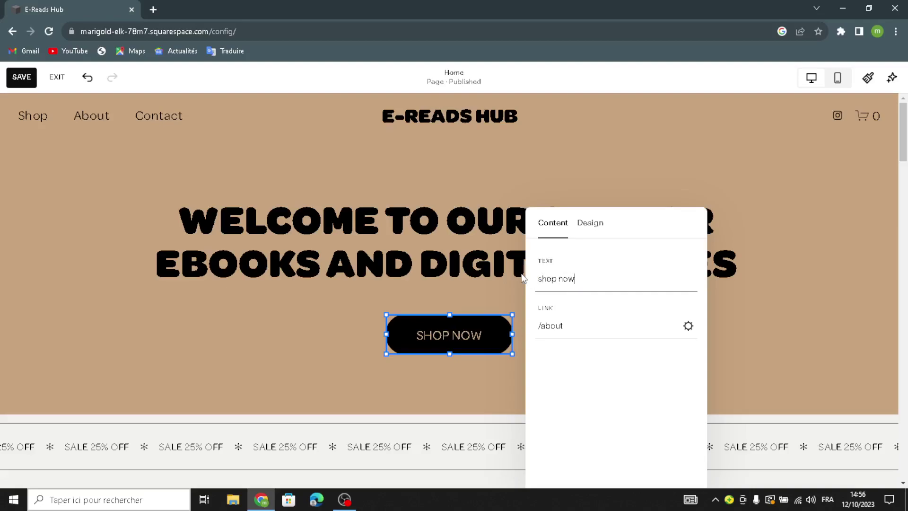
pyautogui.click(249, 321)
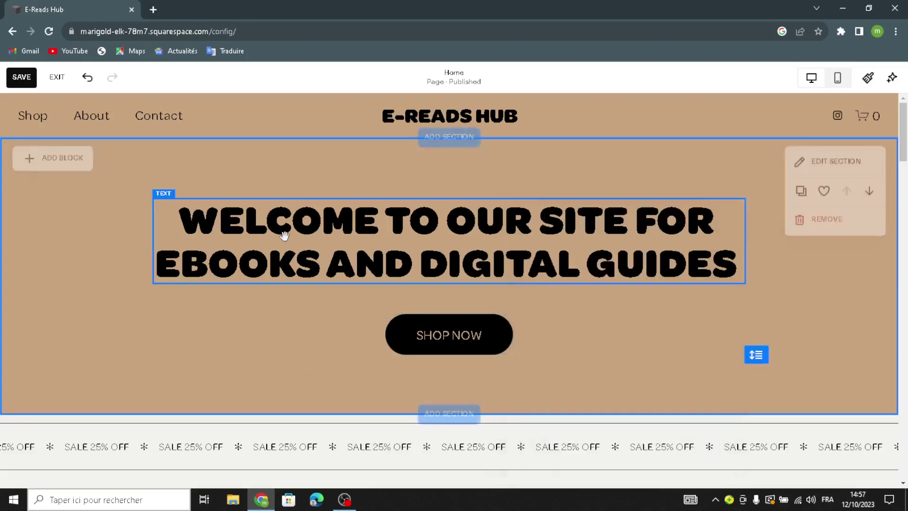
# Switch the hero section's background type to Image and show the Add an Image choices.
pyautogui.click(813, 171)
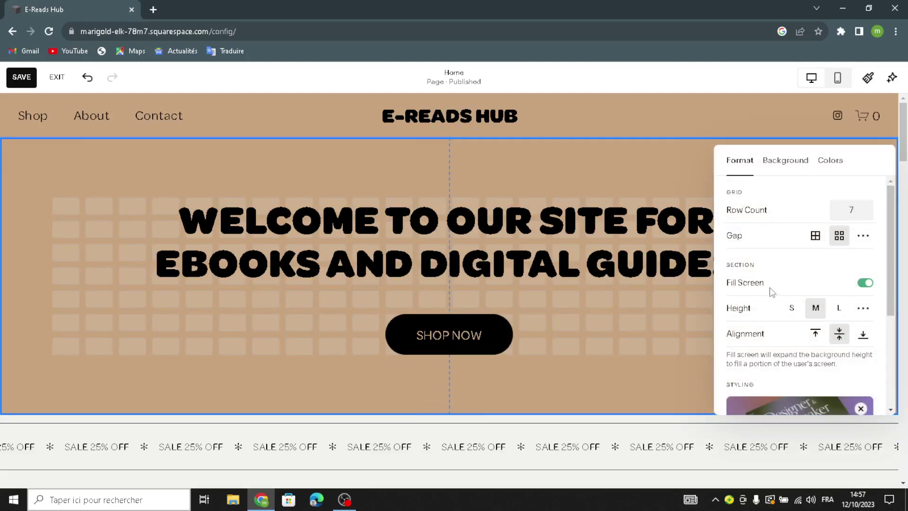
pyautogui.scroll(-4, 800, 322)
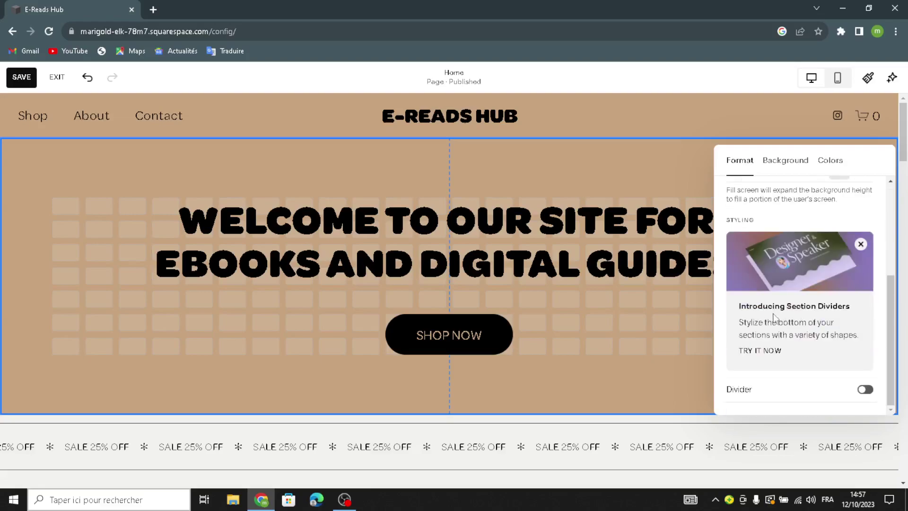
pyautogui.scroll(4, 774, 318)
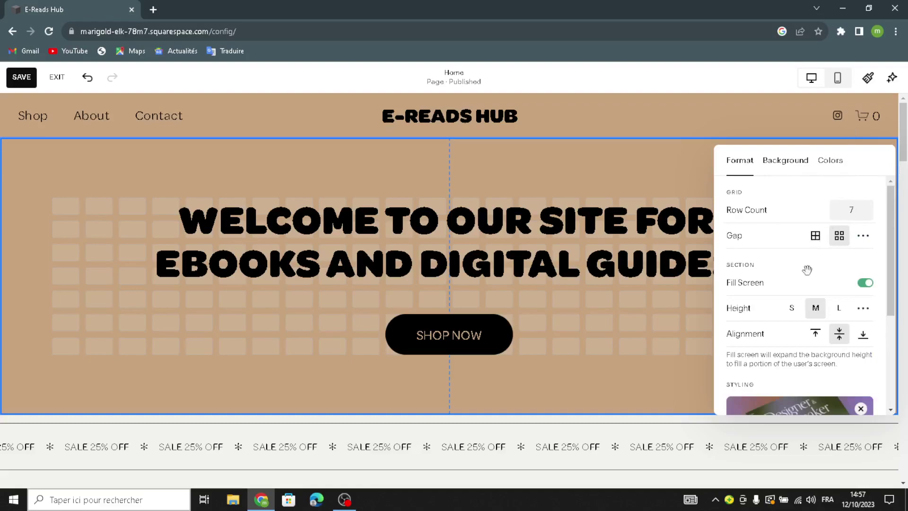
pyautogui.click(786, 160)
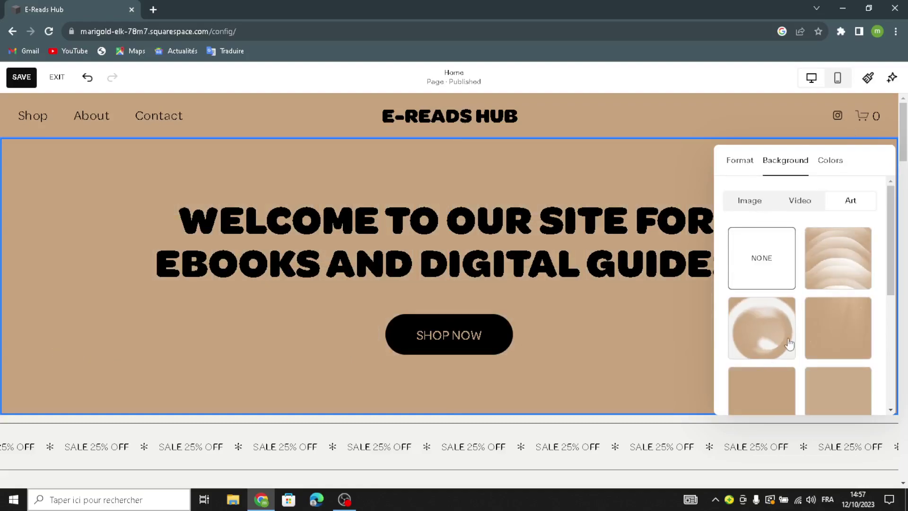
pyautogui.scroll(-5, 765, 360)
pyautogui.scroll(2, 864, 252)
pyautogui.scroll(3, 814, 226)
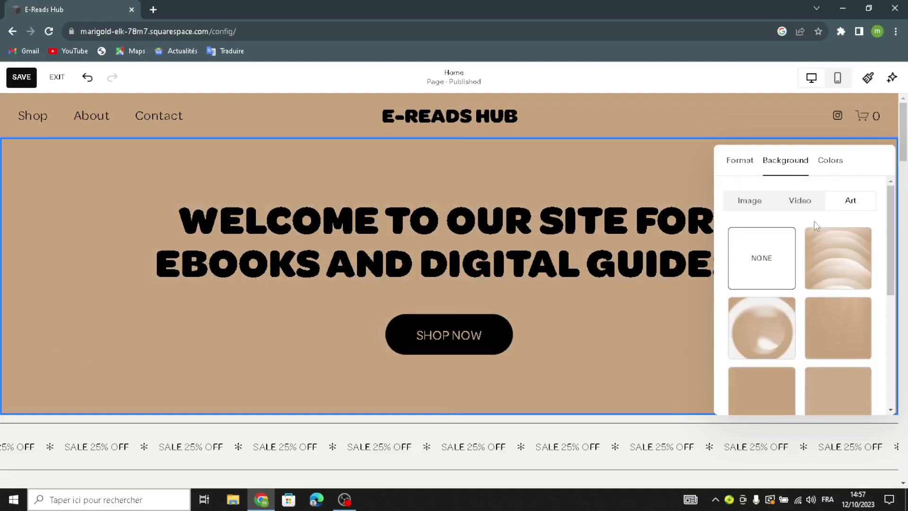
pyautogui.click(771, 196)
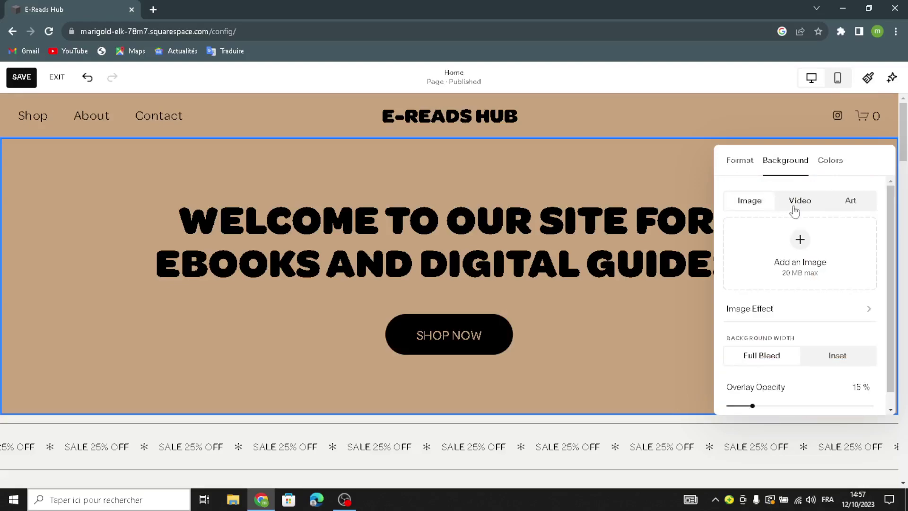
pyautogui.click(800, 252)
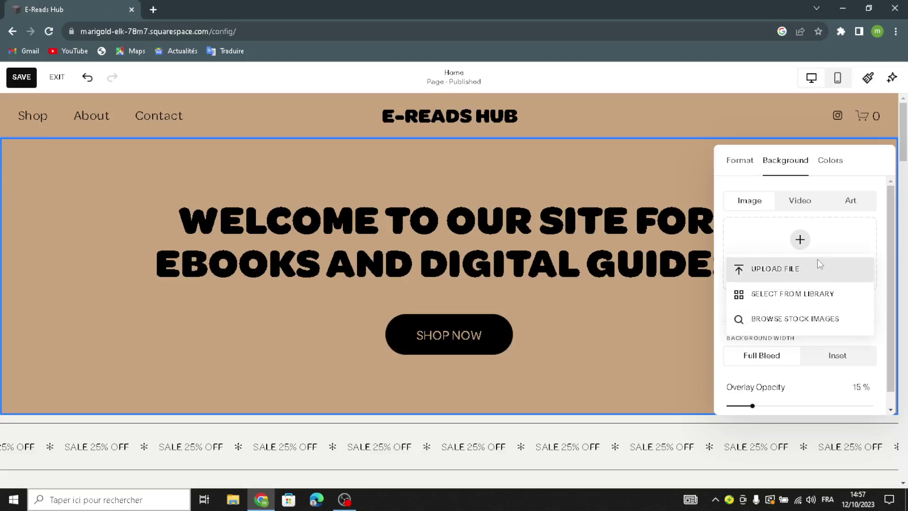
# Search the Free Images library for 'ebooks and digital guides'.
pyautogui.click(812, 295)
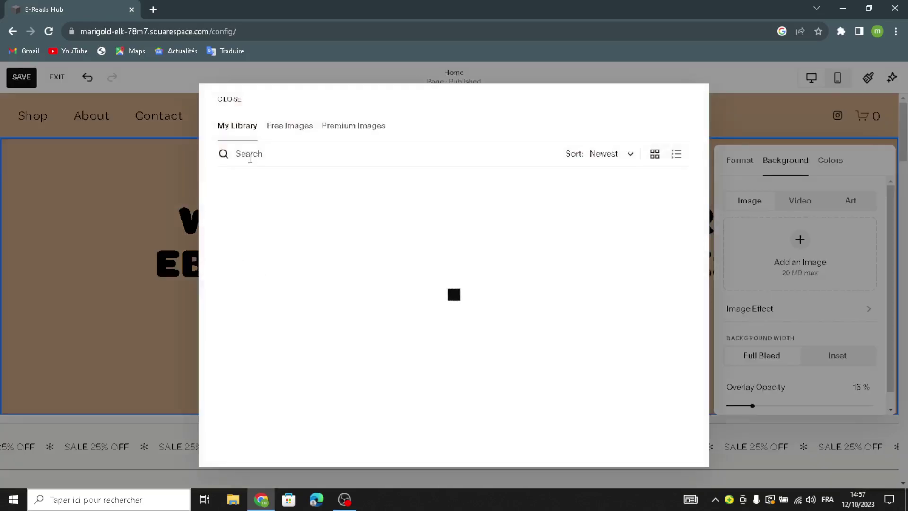
pyautogui.click(301, 136)
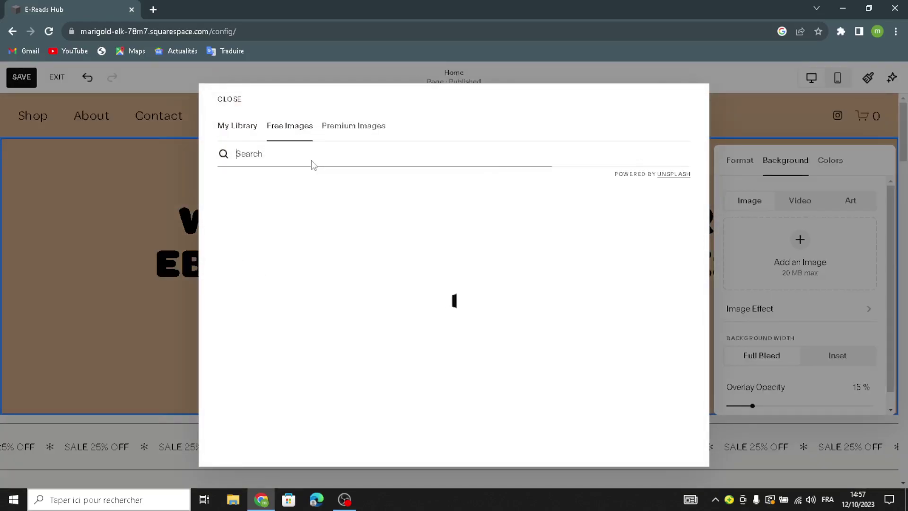
pyautogui.write('e')
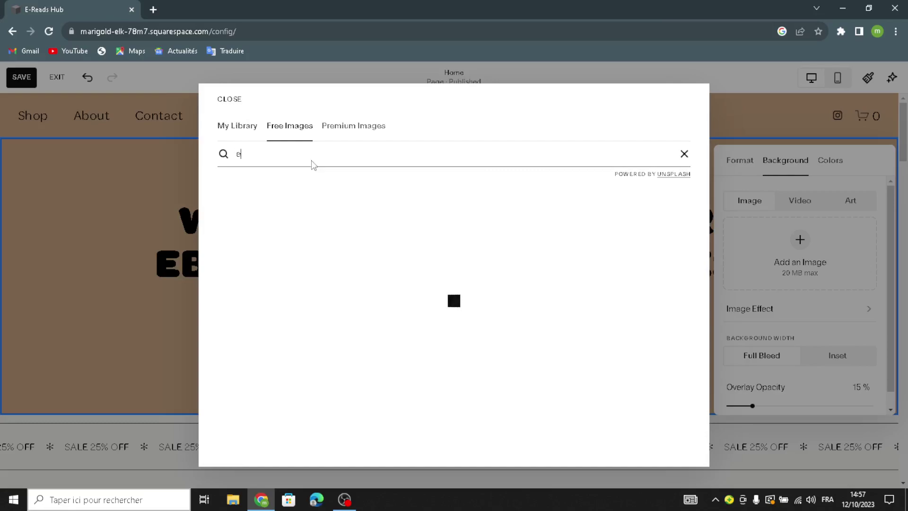
pyautogui.write('books an')
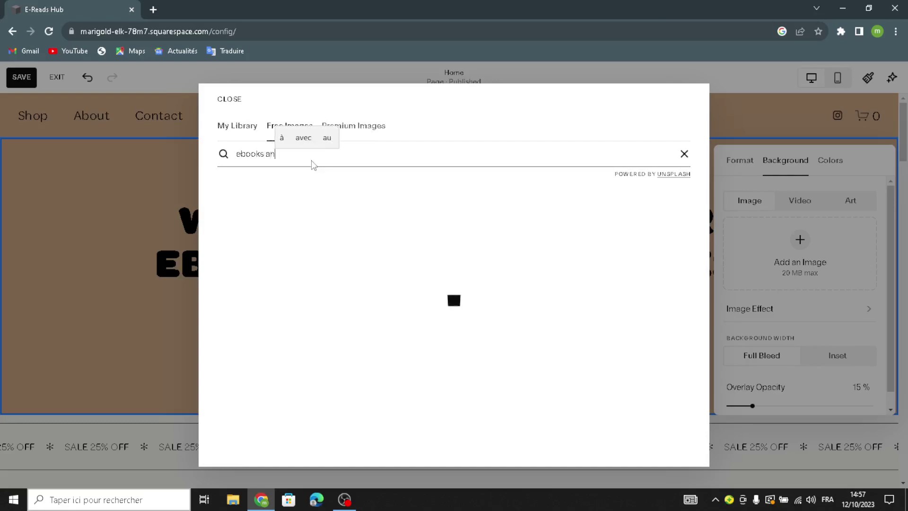
pyautogui.write('d digit')
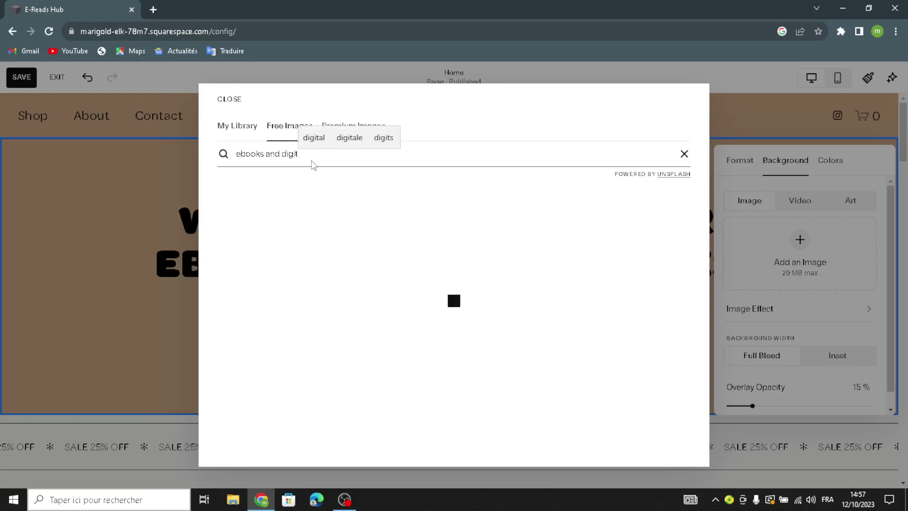
pyautogui.write('al gu')
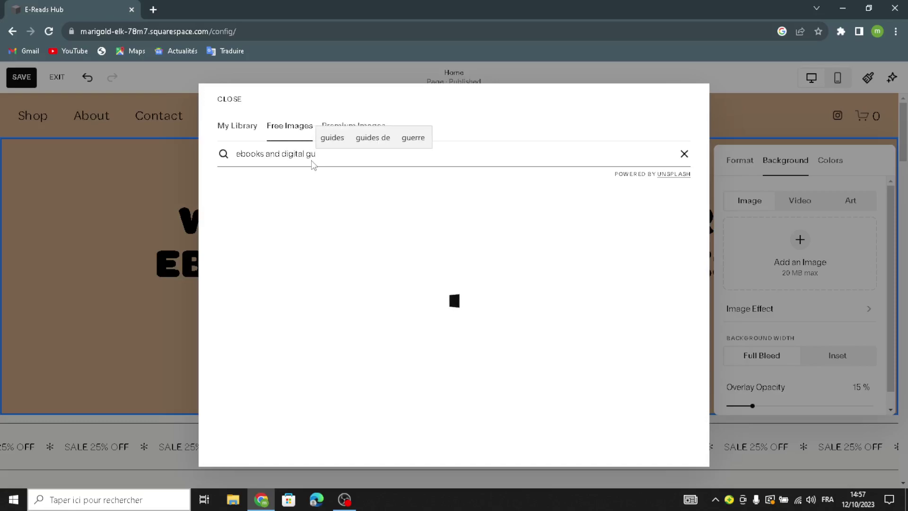
pyautogui.write('ides')
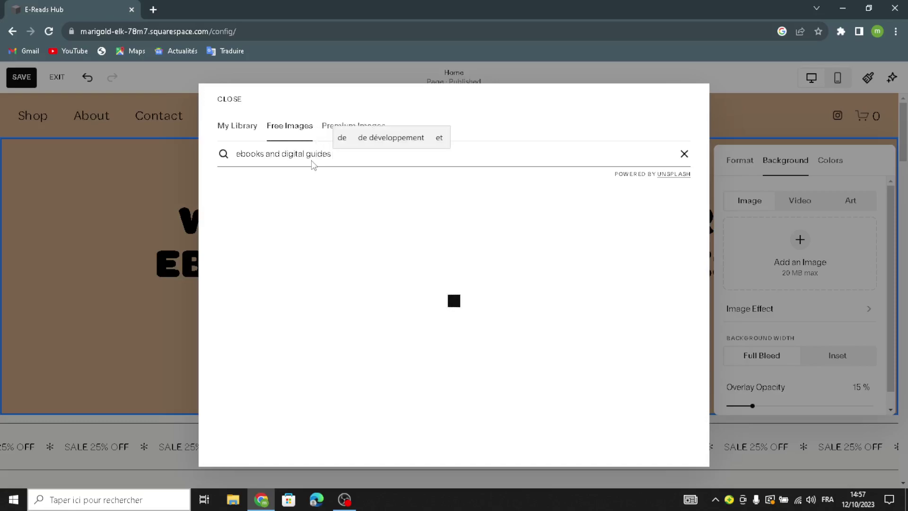
# Set the beach e-reader photo as hero background, then open the header's Site title & logo settings.
pyautogui.scroll(-3, 405, 260)
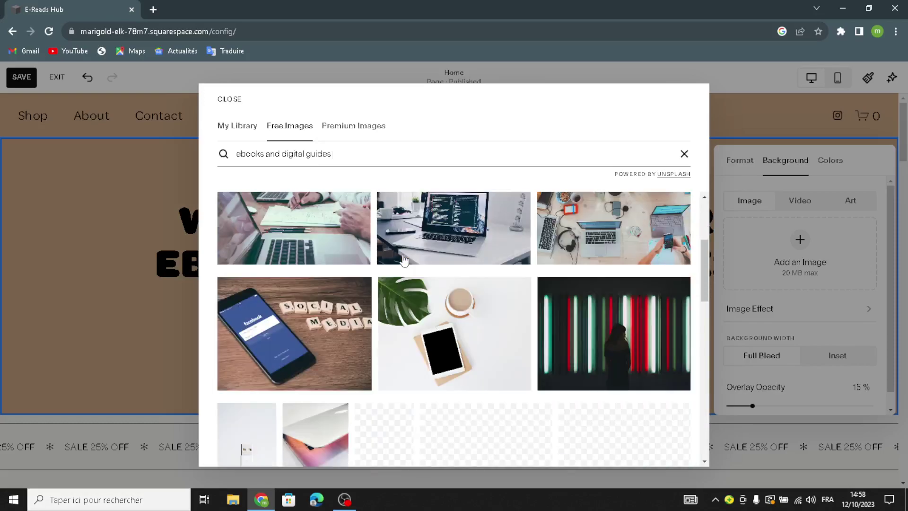
pyautogui.scroll(-3, 496, 352)
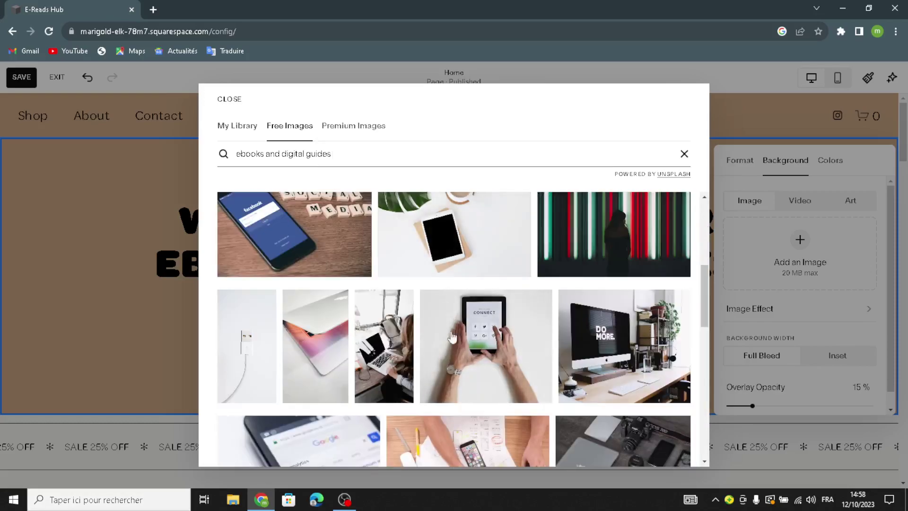
pyautogui.scroll(-5, 489, 258)
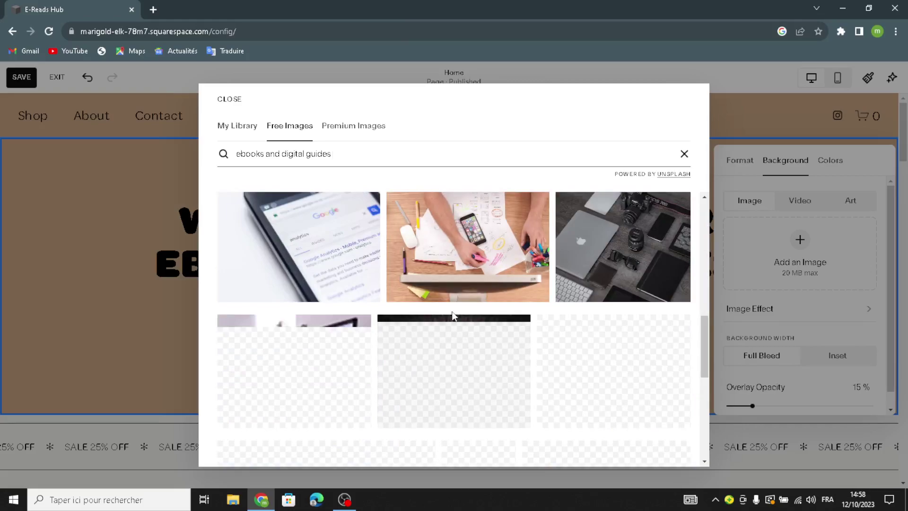
pyautogui.scroll(-4, 473, 331)
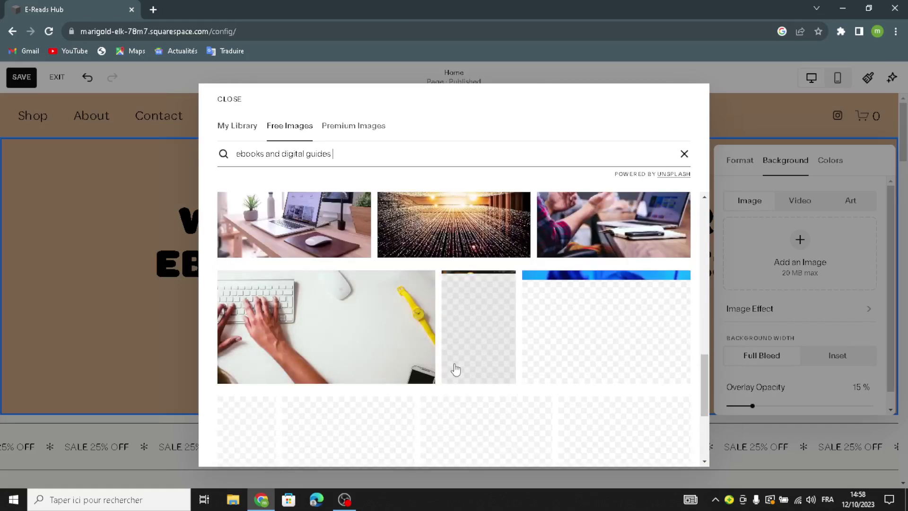
pyautogui.scroll(-2, 571, 326)
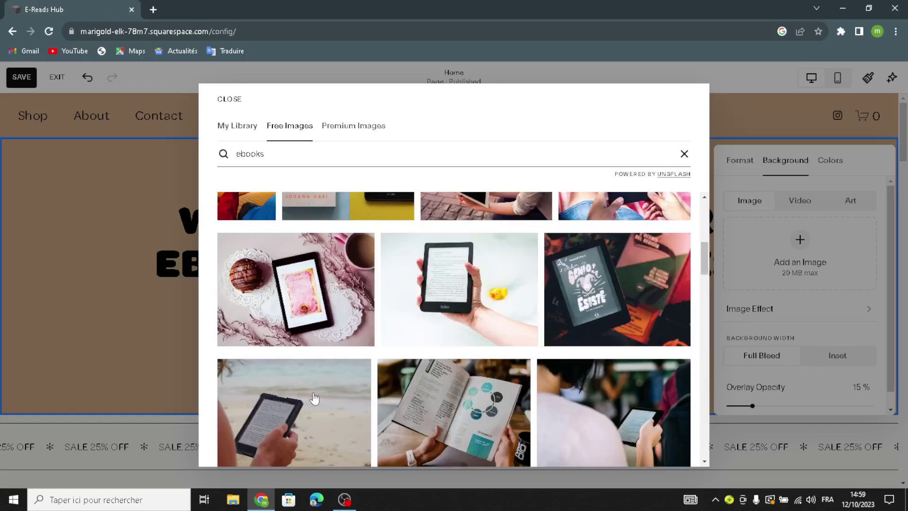
pyautogui.click(339, 411)
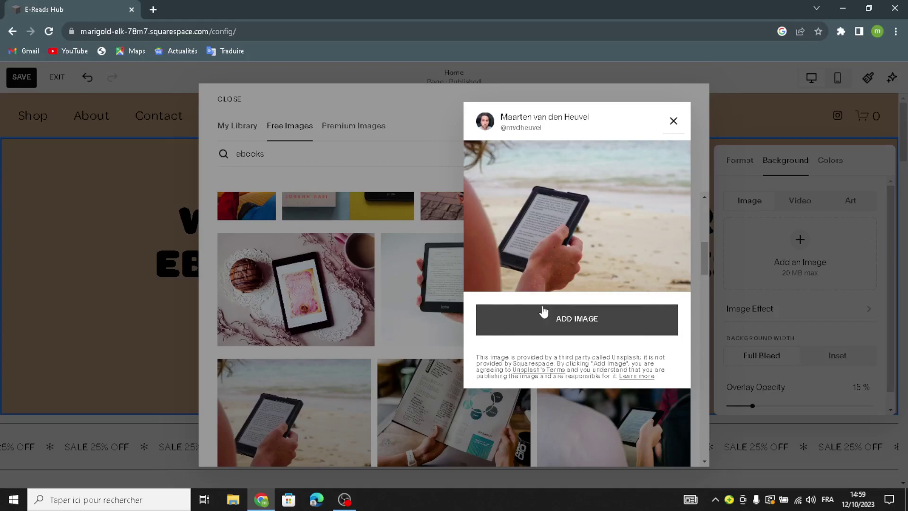
pyautogui.click(539, 323)
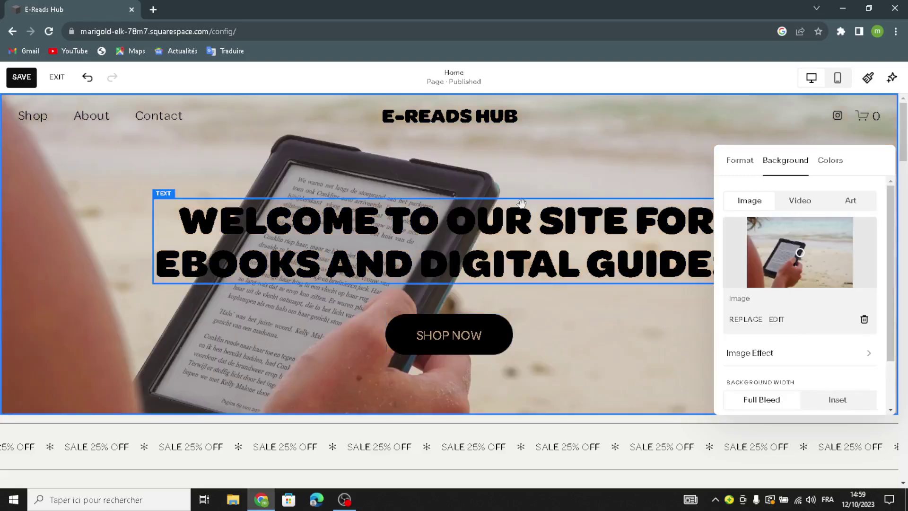
pyautogui.click(615, 198)
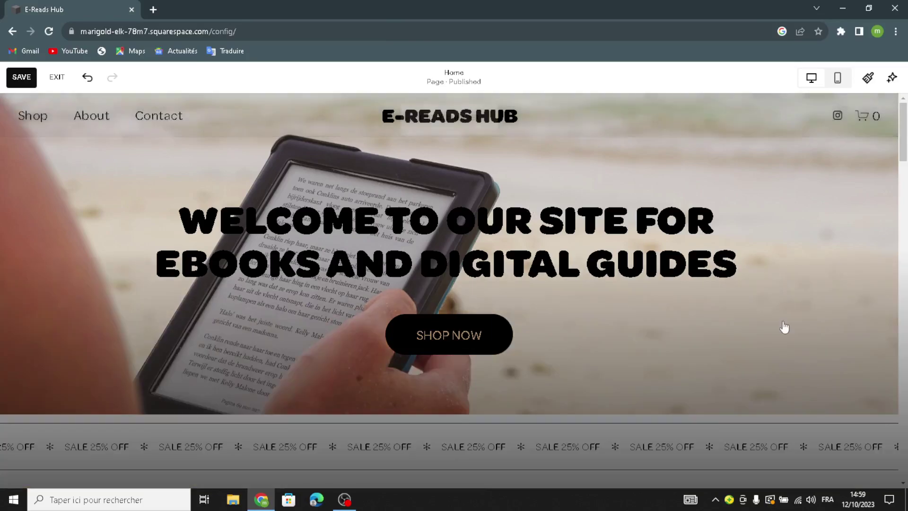
pyautogui.click(783, 315)
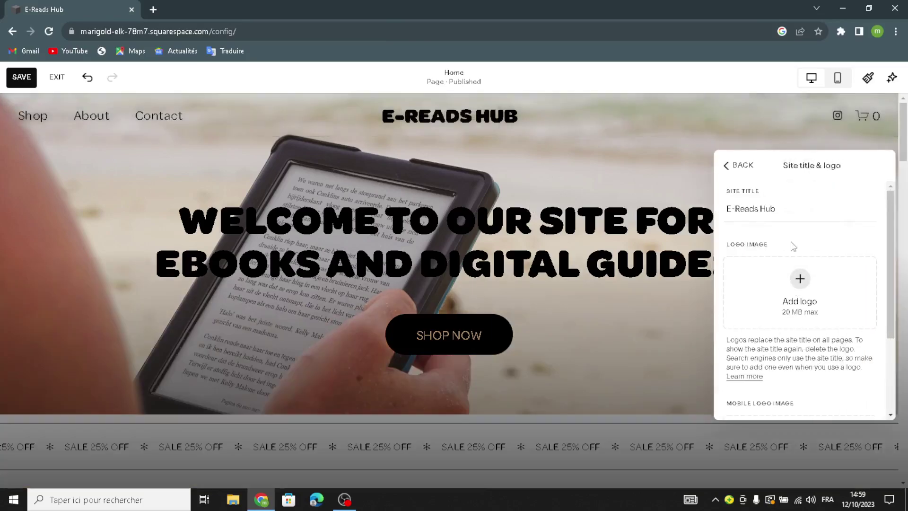
# Turn on the header's Get Started button under Global > Elements and close the header editor.
pyautogui.click(799, 279)
pyautogui.click(767, 272)
pyautogui.scroll(-2, 768, 284)
pyautogui.scroll(2, 768, 284)
pyautogui.scroll(-2, 762, 307)
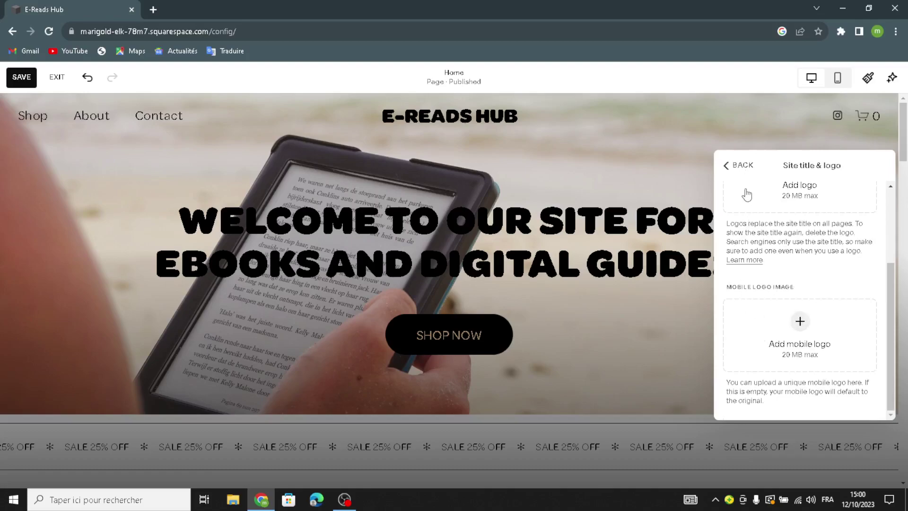
pyautogui.click(735, 166)
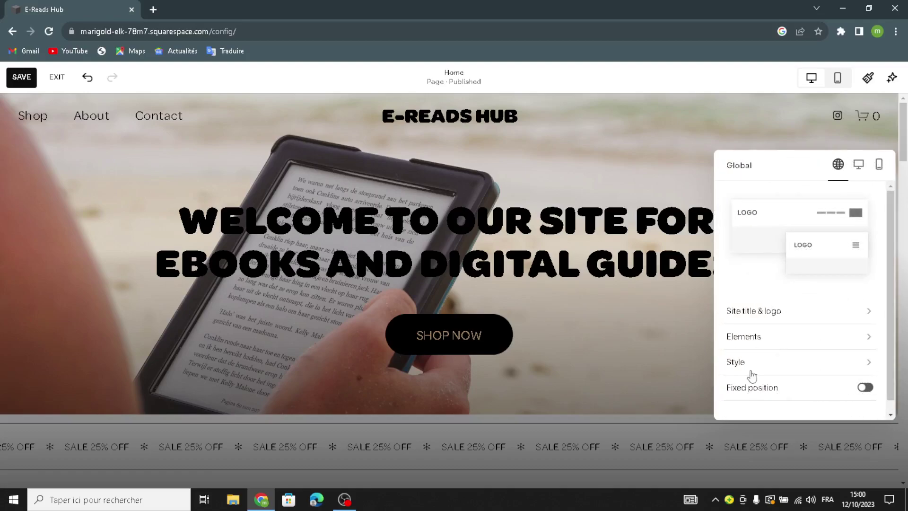
pyautogui.click(757, 336)
pyautogui.click(864, 195)
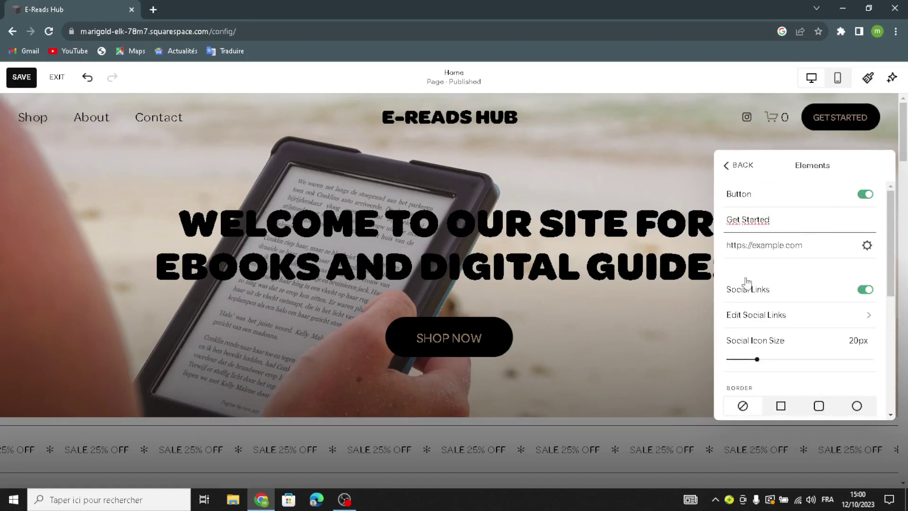
pyautogui.scroll(-5, 786, 314)
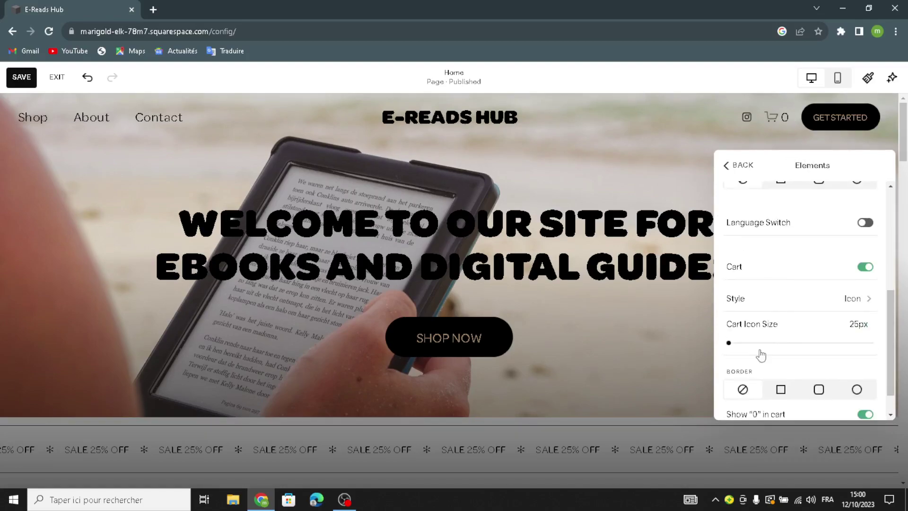
pyautogui.scroll(5, 786, 314)
pyautogui.click(728, 165)
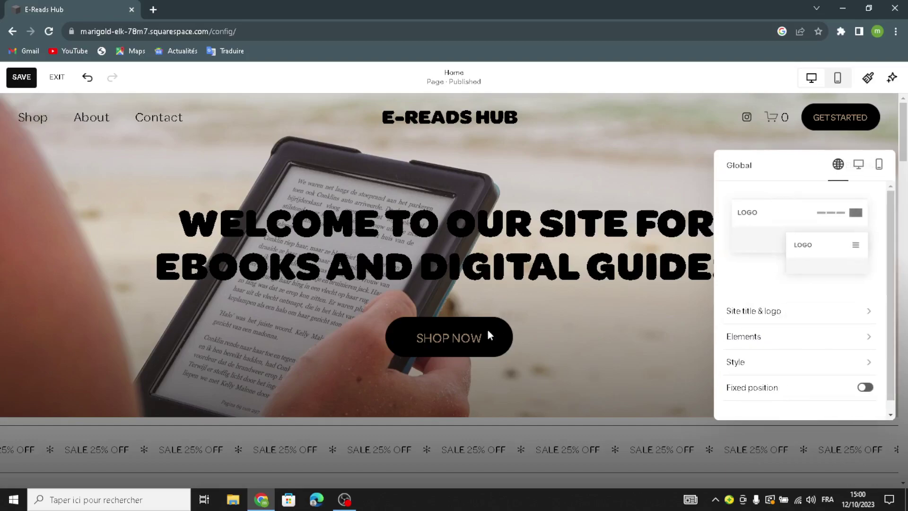
pyautogui.click(561, 308)
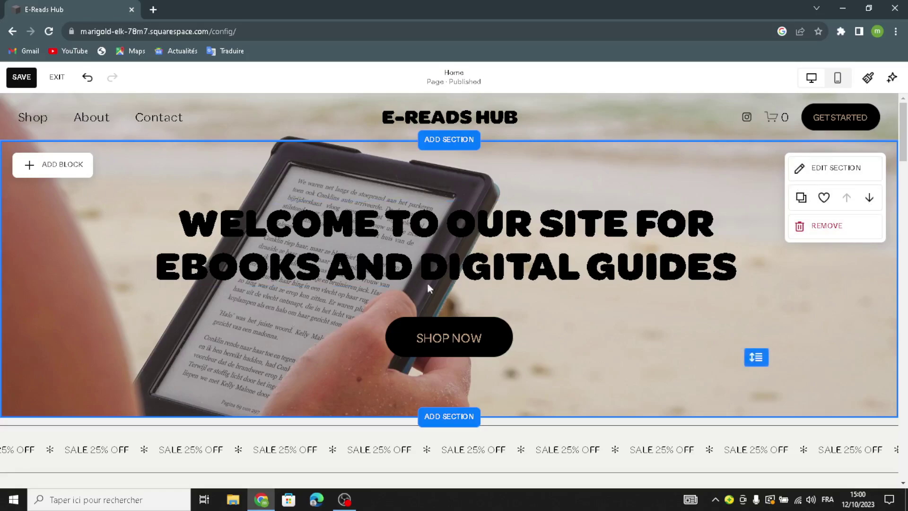
# Select and reposition the SALE 25% OFF marquee block below the hero.
pyautogui.scroll(-5, 541, 208)
pyautogui.scroll(5, 527, 209)
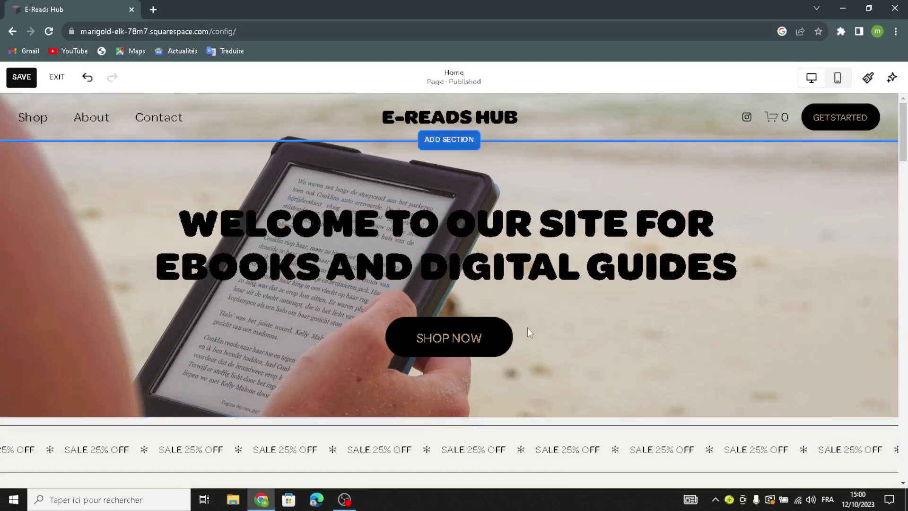
pyautogui.click(449, 139)
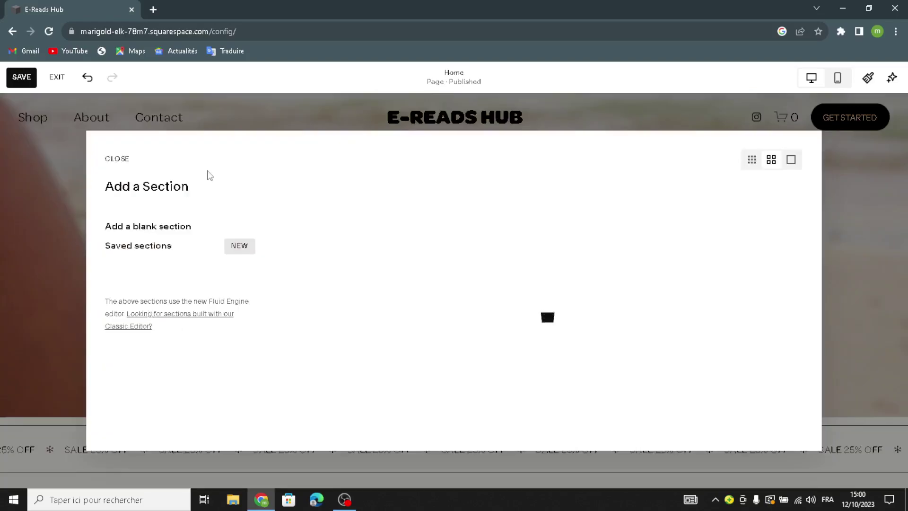
pyautogui.click(117, 159)
pyautogui.scroll(-5, 587, 320)
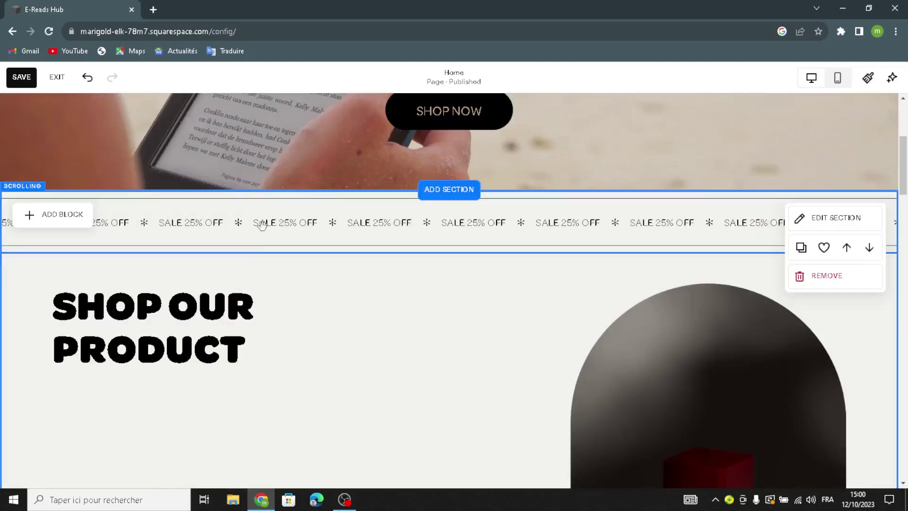
pyautogui.click(45, 210)
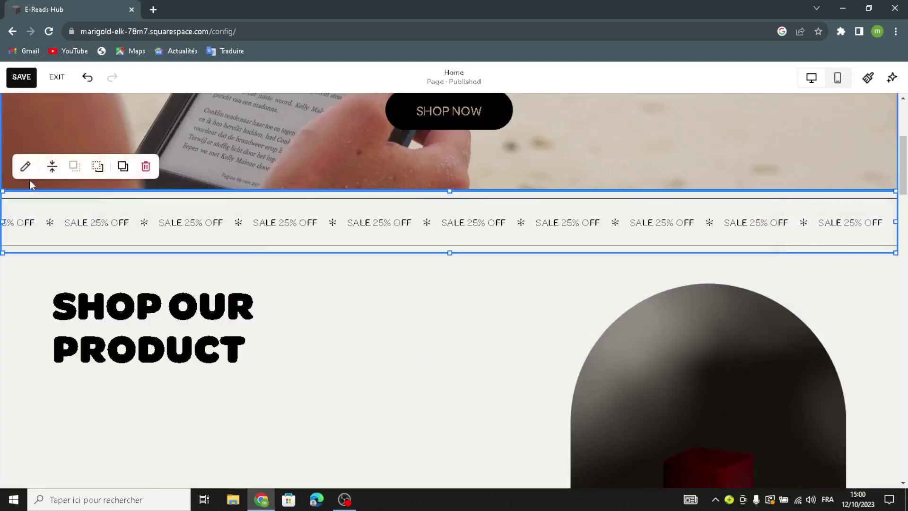
pyautogui.click(30, 180)
pyautogui.click(29, 214)
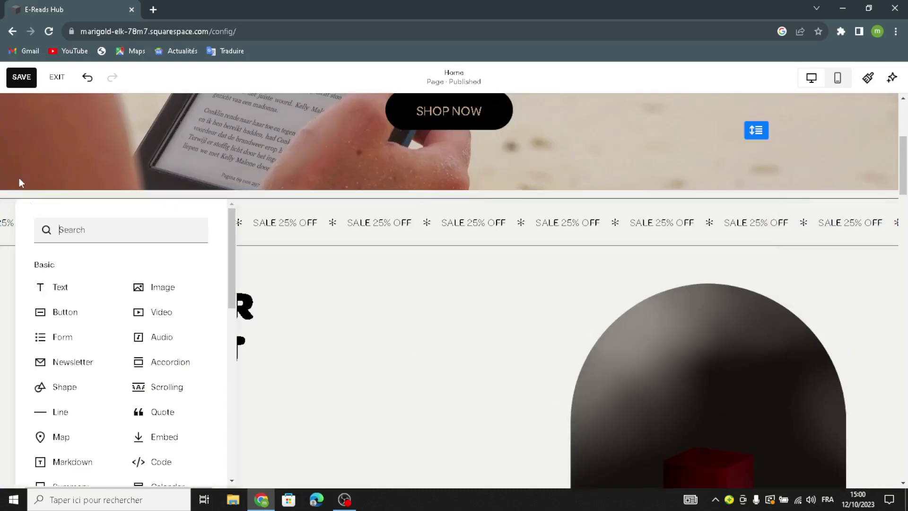
pyautogui.moveTo(303, 217); pyautogui.dragTo(29, 221)
pyautogui.click(311, 167)
pyautogui.click(62, 208)
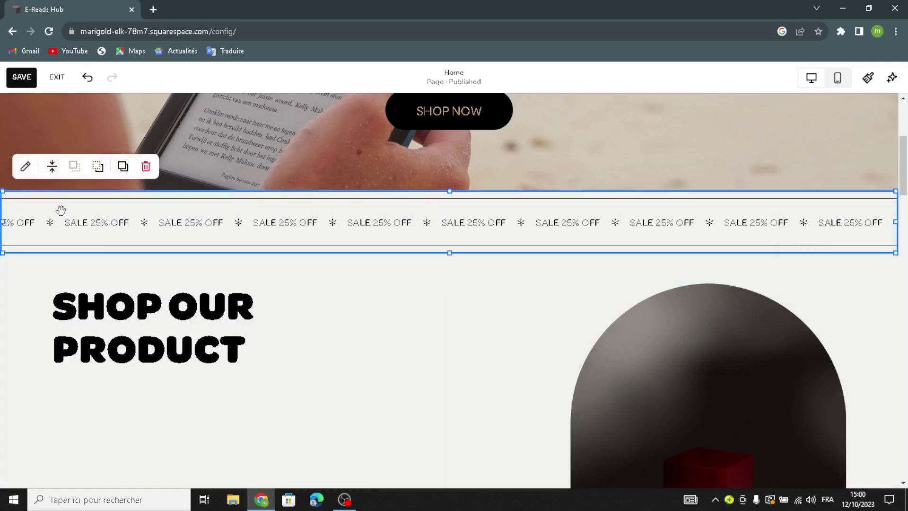
# Give the marquee text a slight wave and the S text size preset.
pyautogui.click(26, 167)
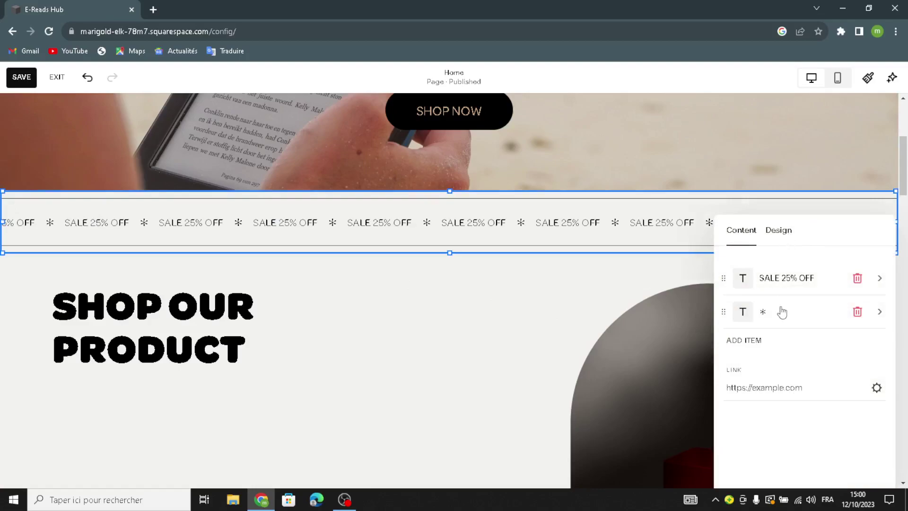
pyautogui.click(876, 388)
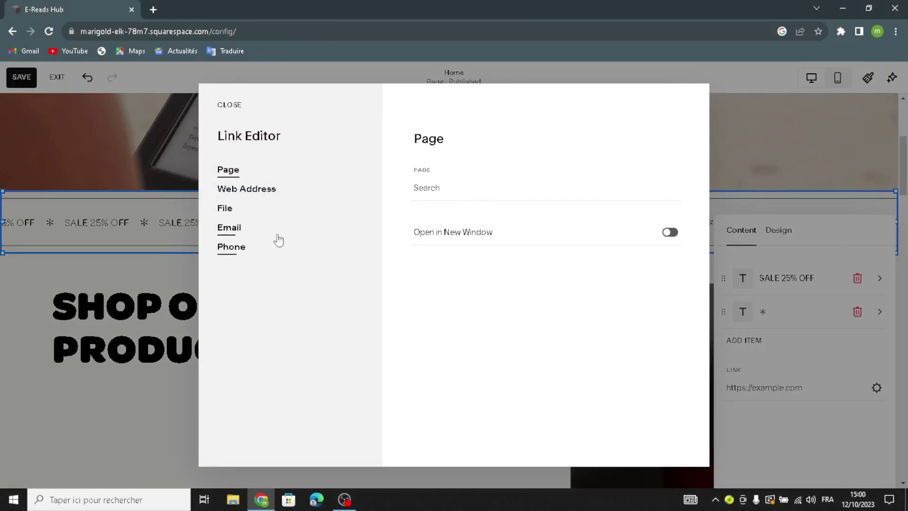
pyautogui.click(229, 105)
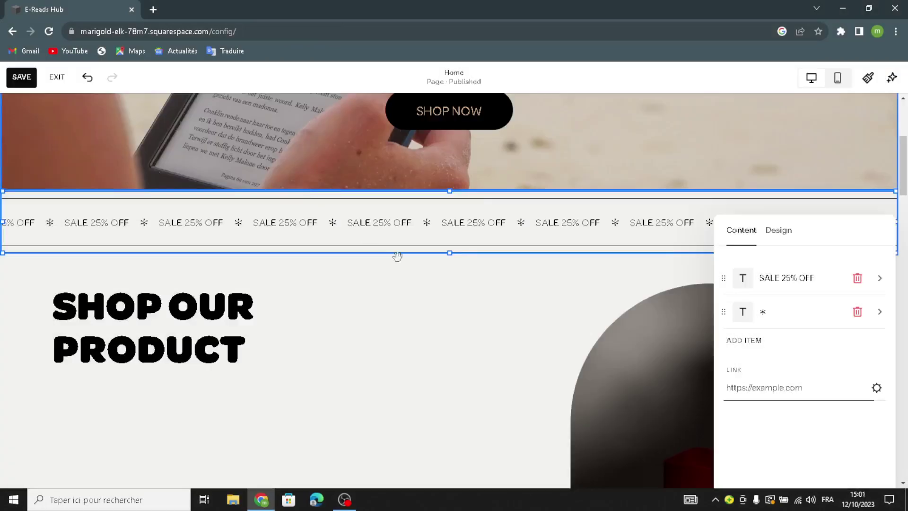
pyautogui.click(778, 230)
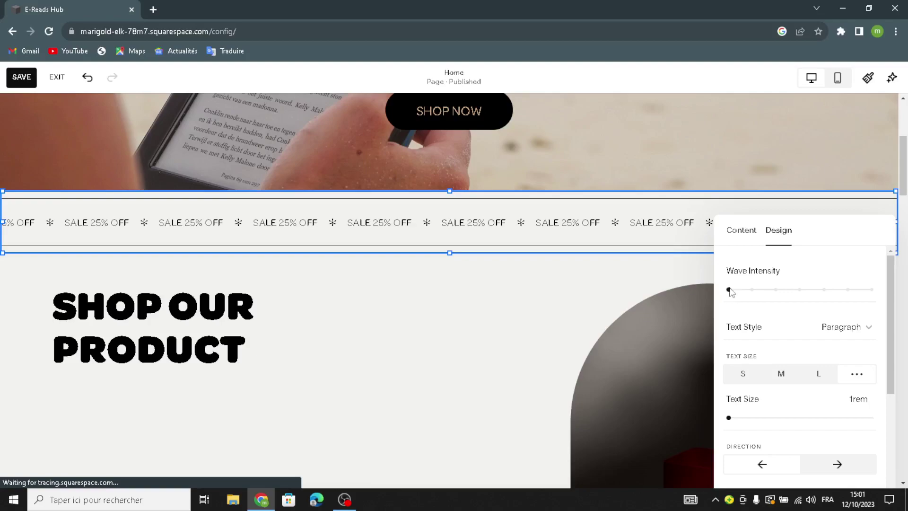
pyautogui.click(751, 292)
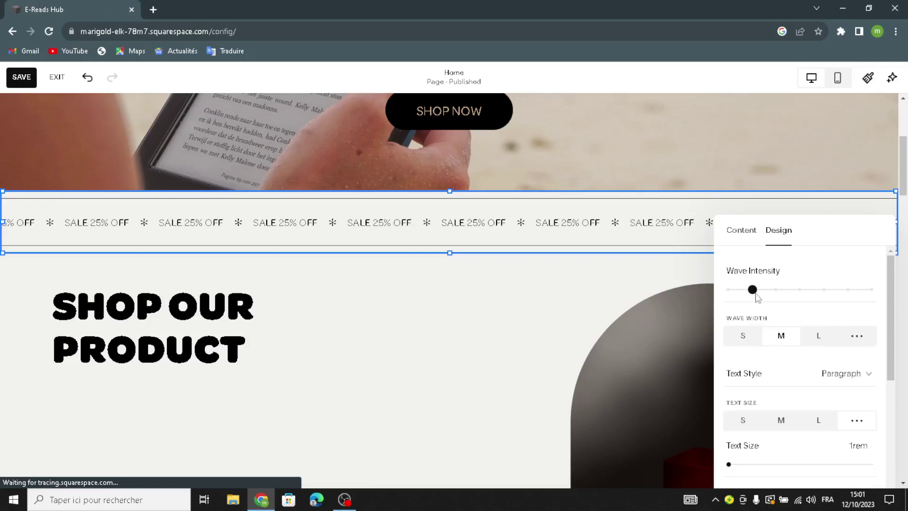
pyautogui.click(742, 420)
pyautogui.scroll(-4, 804, 421)
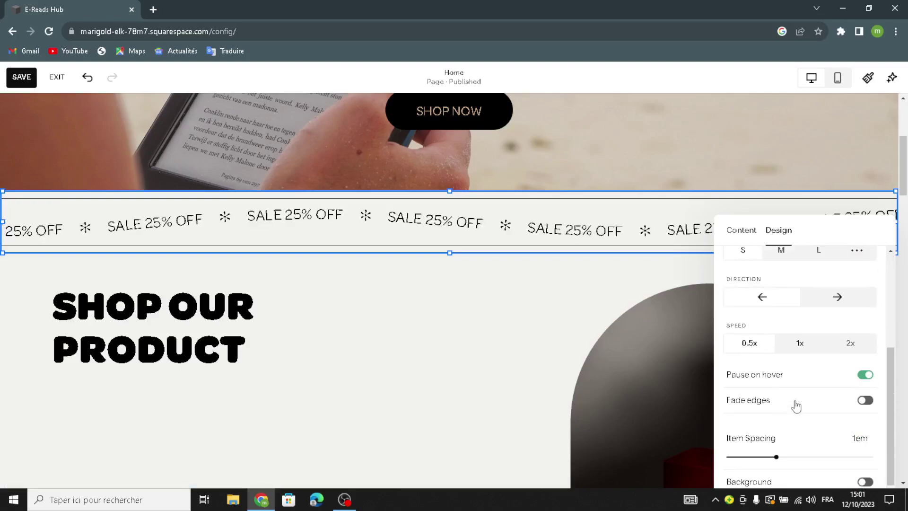
pyautogui.click(519, 312)
pyautogui.scroll(-5, 583, 325)
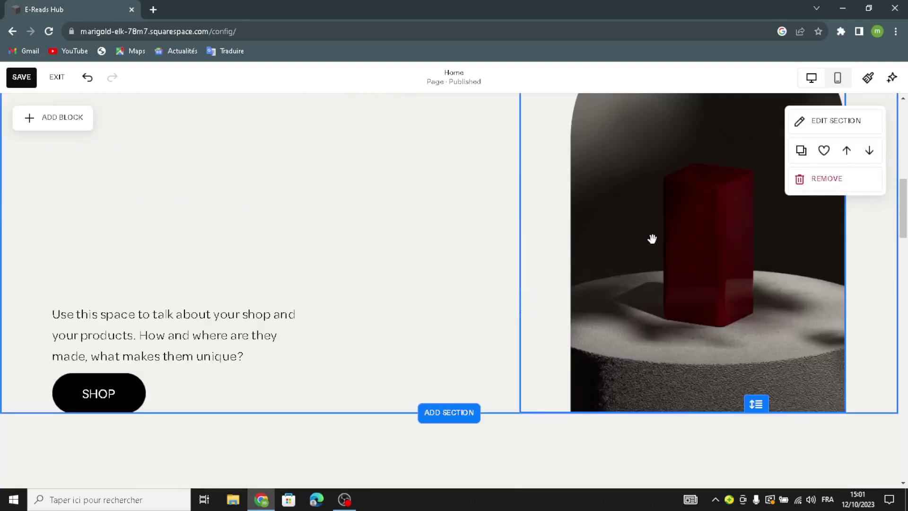
# Replace the red-block product image with a new empty image block on the section's right side.
pyautogui.click(652, 239)
pyautogui.scroll(2, 662, 175)
pyautogui.click(629, 119)
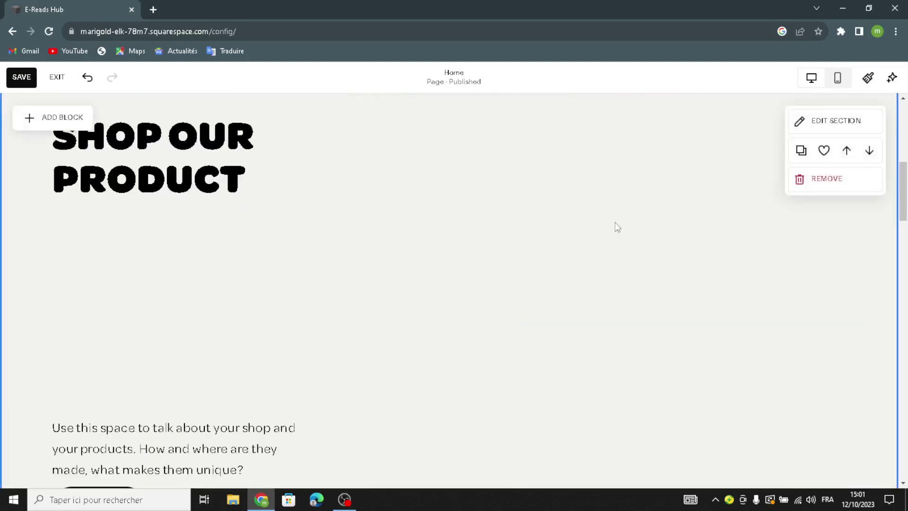
pyautogui.click(59, 117)
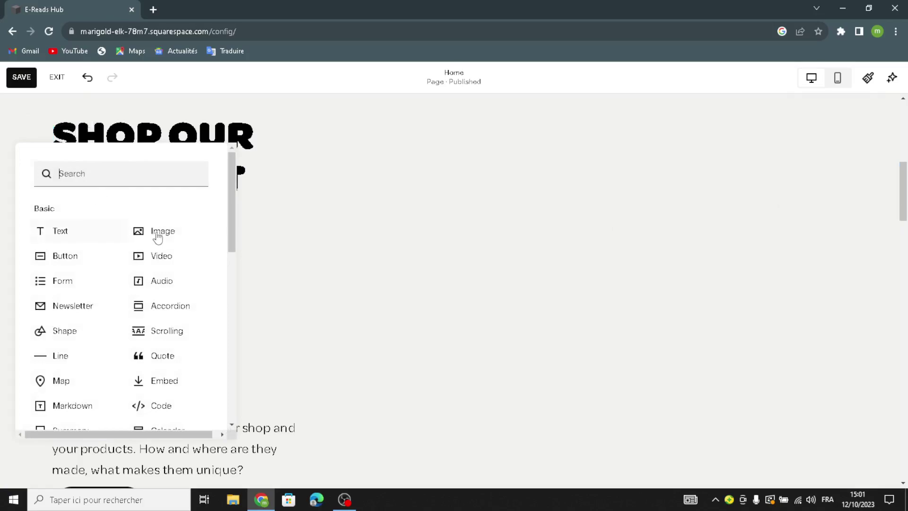
pyautogui.click(157, 236)
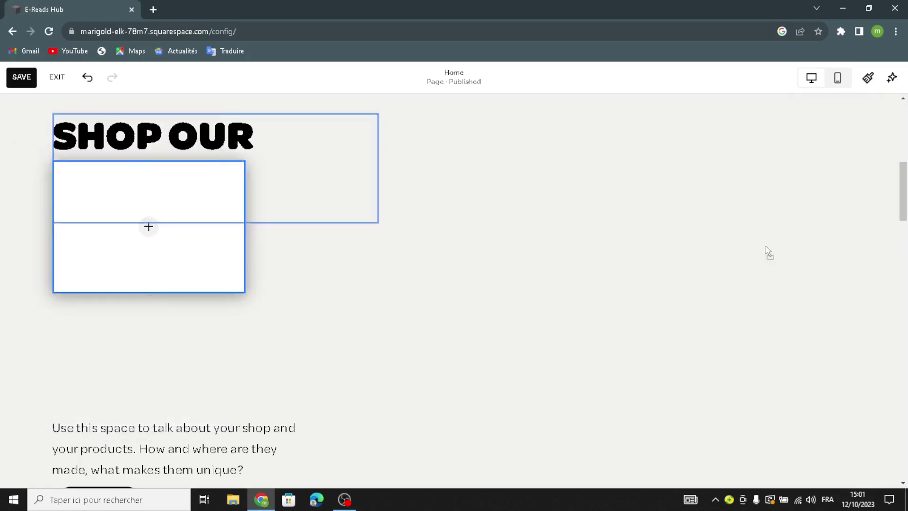
pyautogui.moveTo(766, 246); pyautogui.dragTo(615, 260)
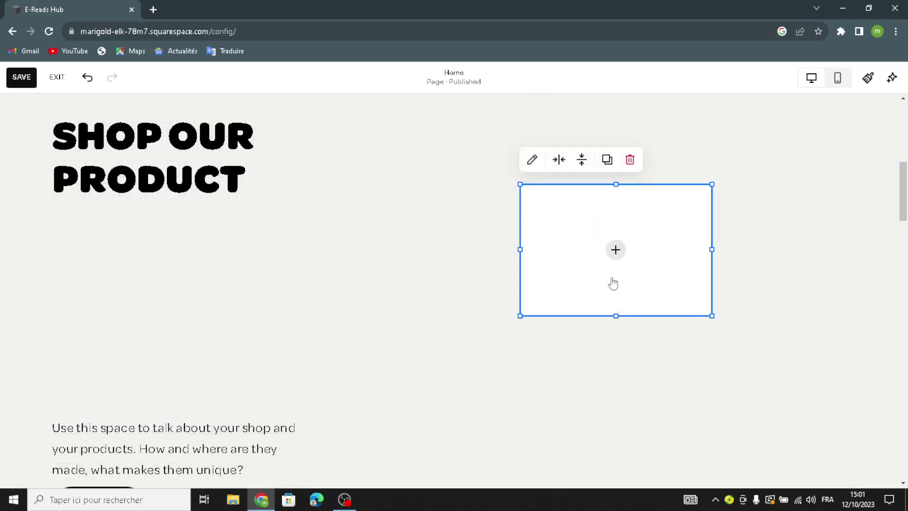
# Search the Free Images library for 'ebooks' to fill the image block.
pyautogui.click(615, 249)
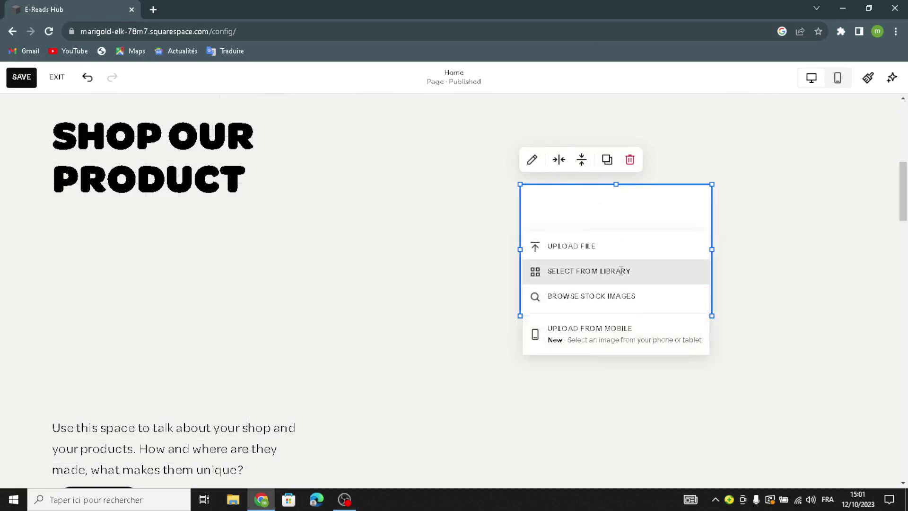
pyautogui.click(619, 274)
pyautogui.click(288, 128)
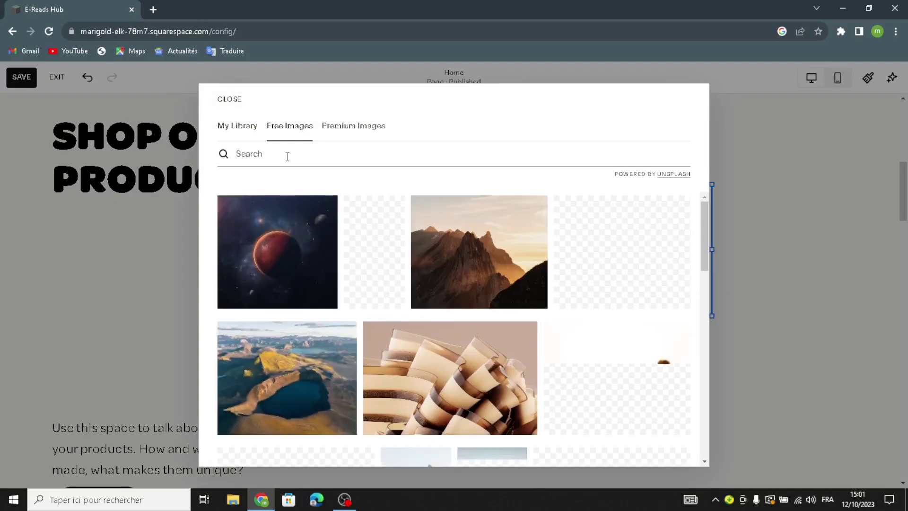
pyautogui.click(287, 156)
pyautogui.write('ebooks')
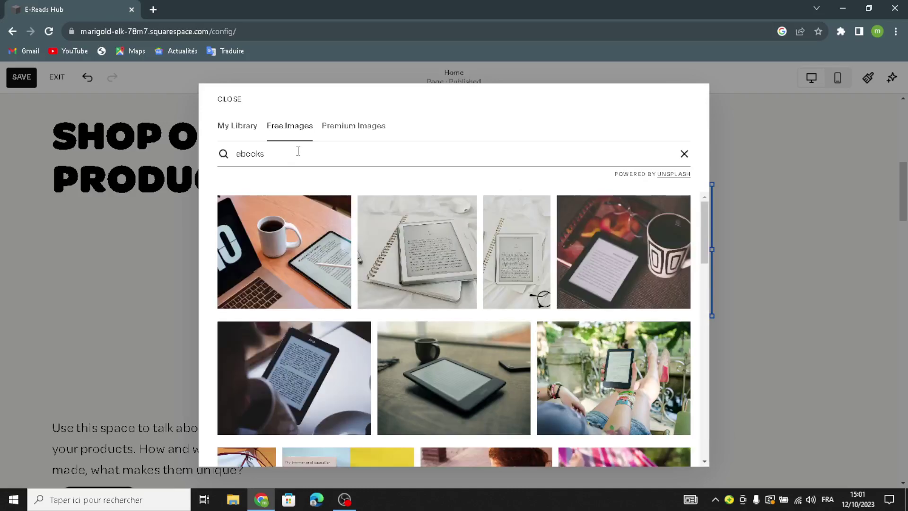
# Add the e-reader-on-notebook photo to the image block.
pyautogui.scroll(-1, 615, 302)
pyautogui.scroll(-1, 520, 321)
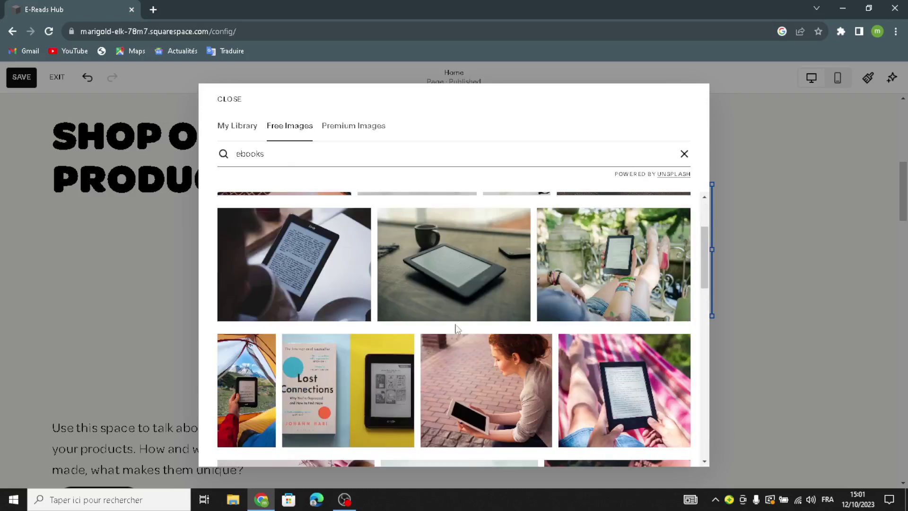
pyautogui.scroll(2, 457, 326)
pyautogui.click(289, 245)
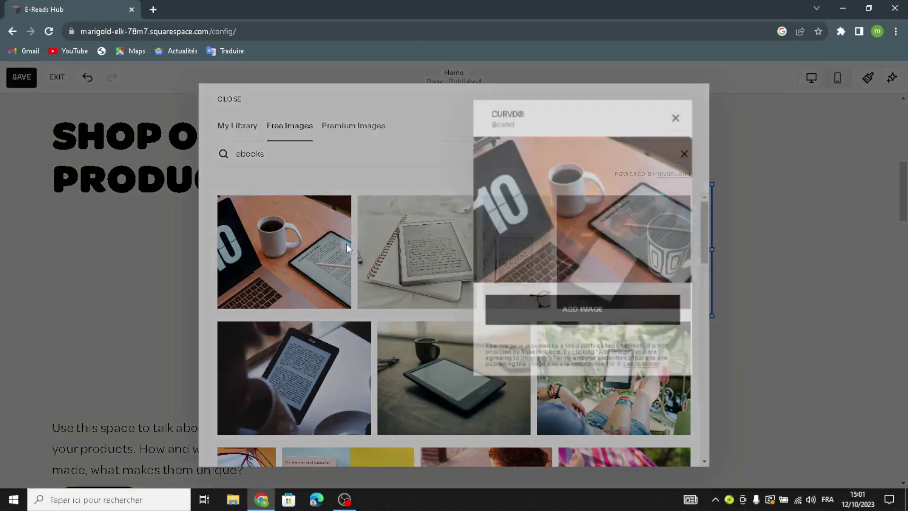
pyautogui.press('Escape')
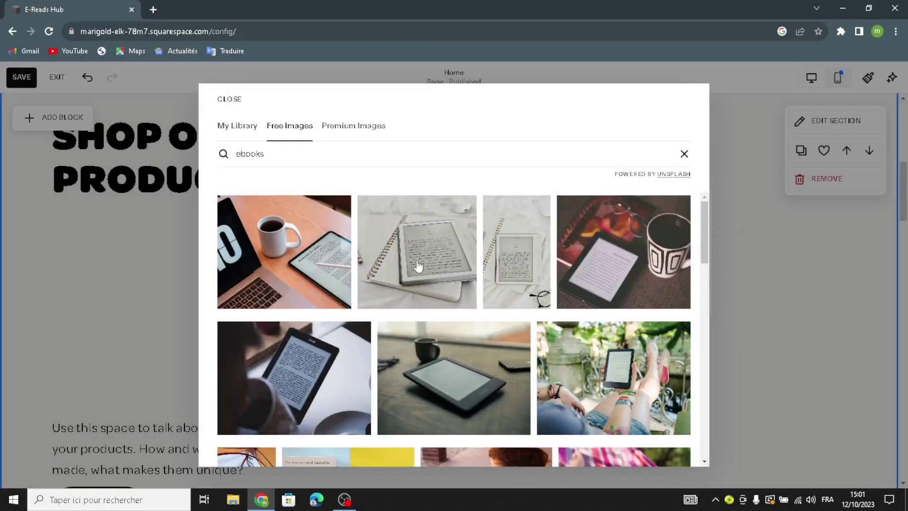
pyautogui.click(444, 343)
pyautogui.click(503, 348)
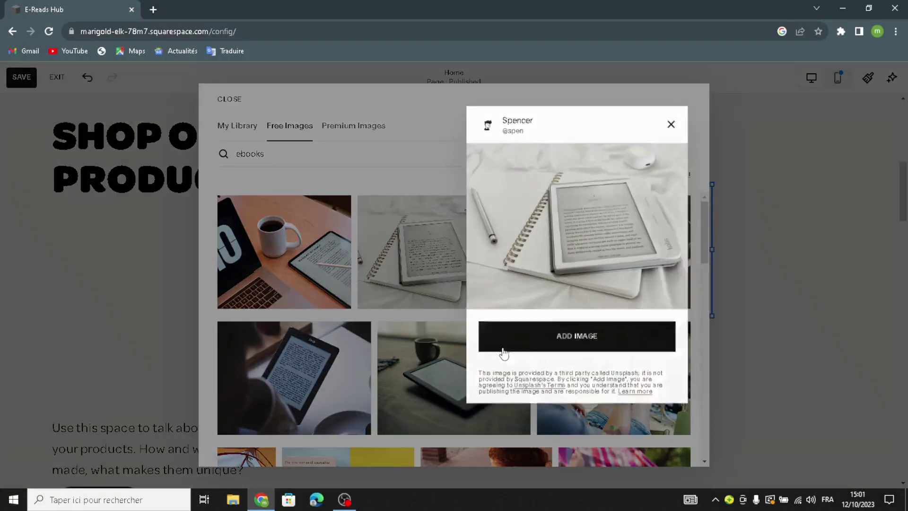
pyautogui.click(718, 96)
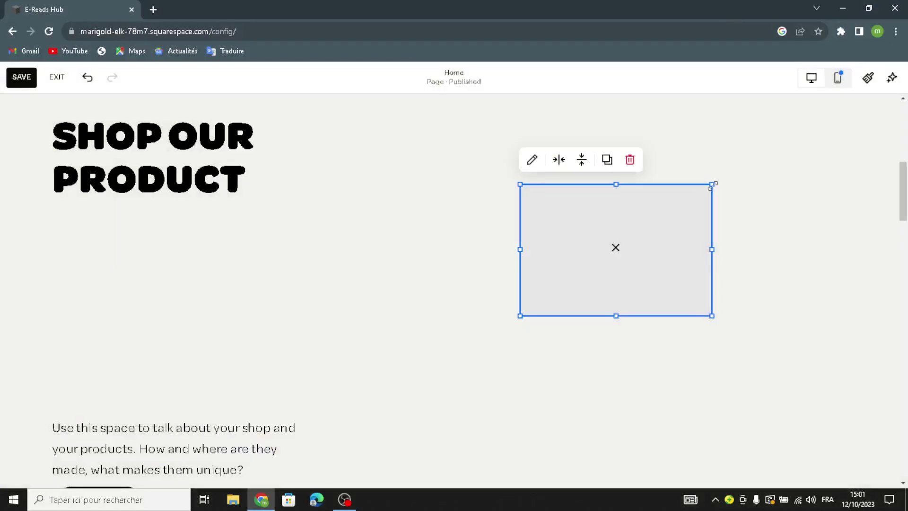
# Enlarge the e-reader image block wider, further left and further down.
pyautogui.moveTo(715, 179); pyautogui.dragTo(779, 172)
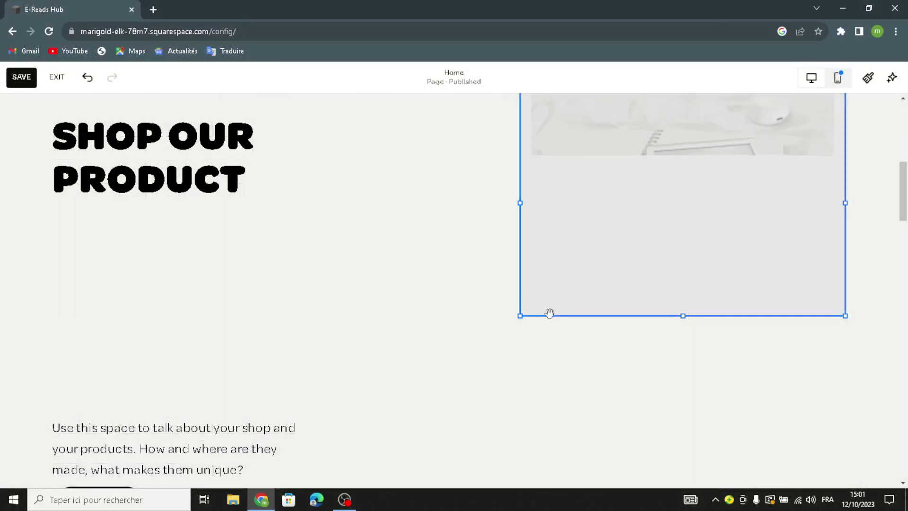
pyautogui.moveTo(476, 390); pyautogui.dragTo(381, 491)
pyautogui.moveTo(422, 374); pyautogui.dragTo(383, 350)
pyautogui.moveTo(385, 423); pyautogui.dragTo(373, 412)
# Move the description text under the heading and the SHOP button directly beneath it.
pyautogui.moveTo(239, 338); pyautogui.dragTo(237, 175)
pyautogui.moveTo(179, 189); pyautogui.dragTo(179, 188)
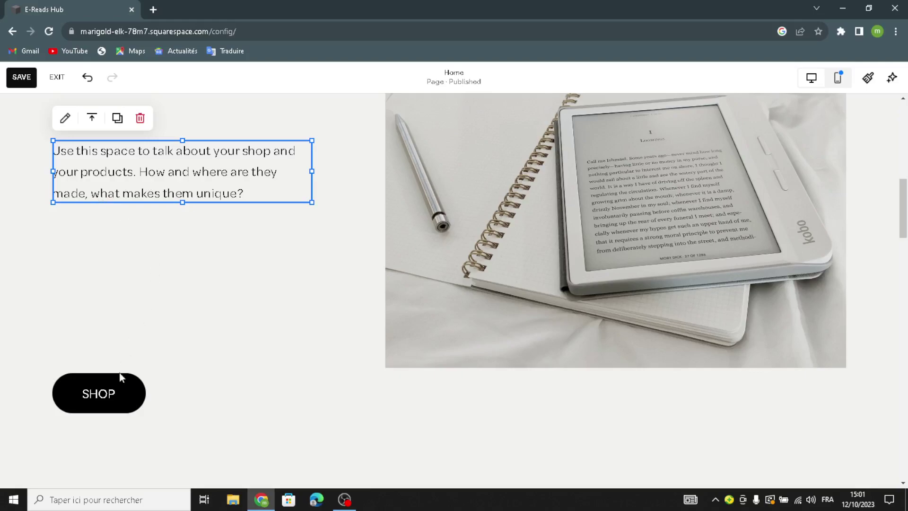
pyautogui.click(100, 397)
pyautogui.moveTo(100, 397); pyautogui.dragTo(111, 253)
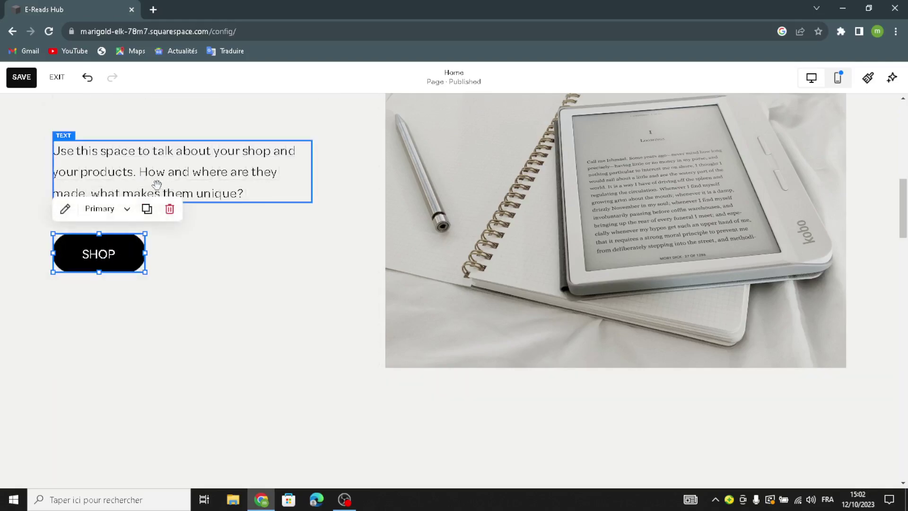
pyautogui.scroll(4, 203, 153)
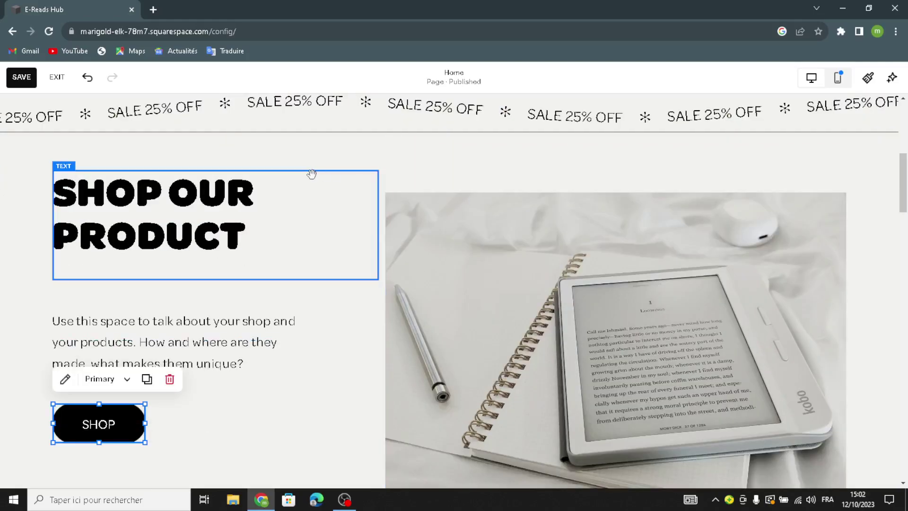
# Open the product section's Background options, then close them without changes.
pyautogui.click(767, 173)
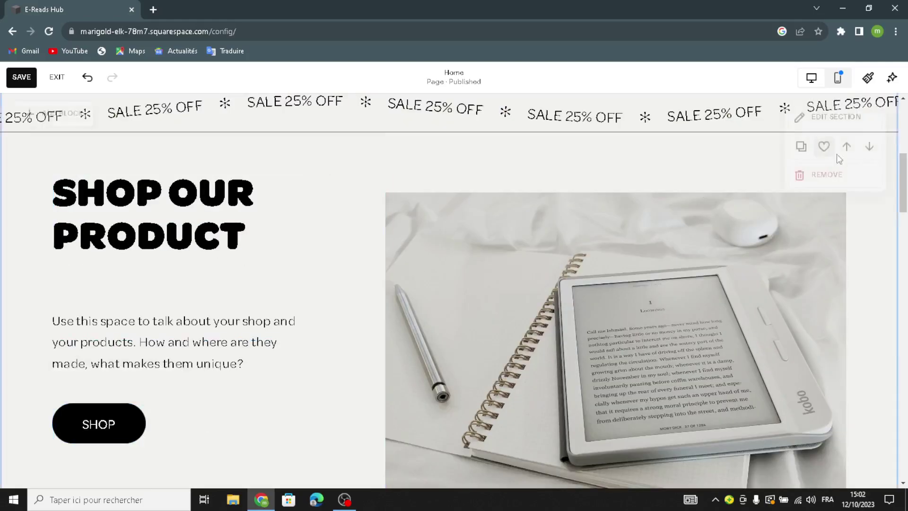
pyautogui.click(804, 121)
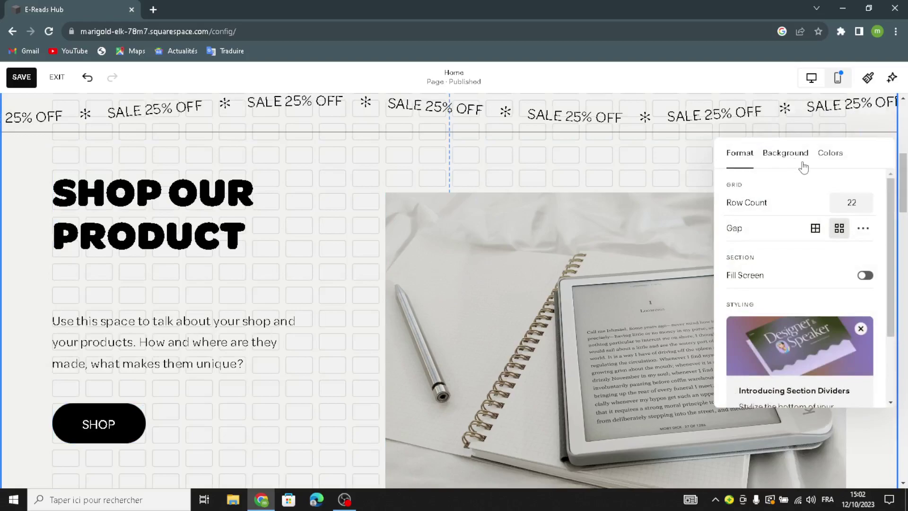
pyautogui.click(789, 153)
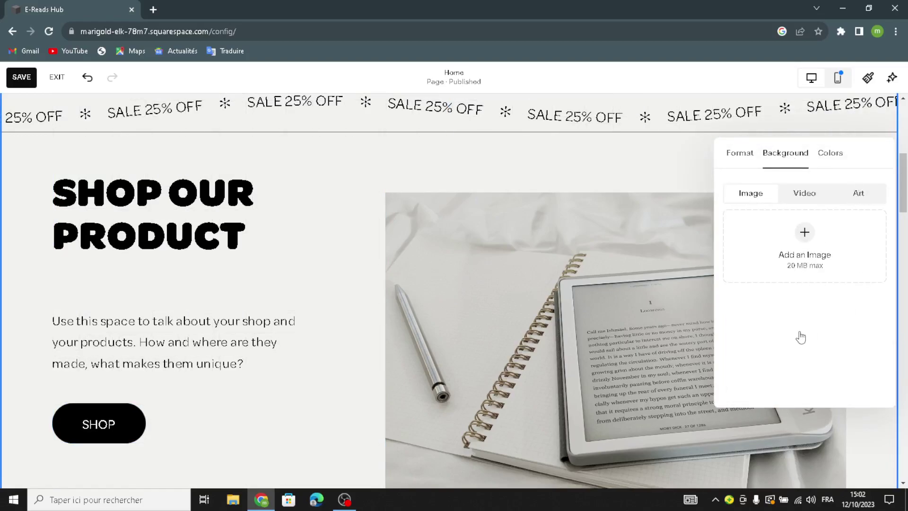
pyautogui.scroll(-4, 801, 331)
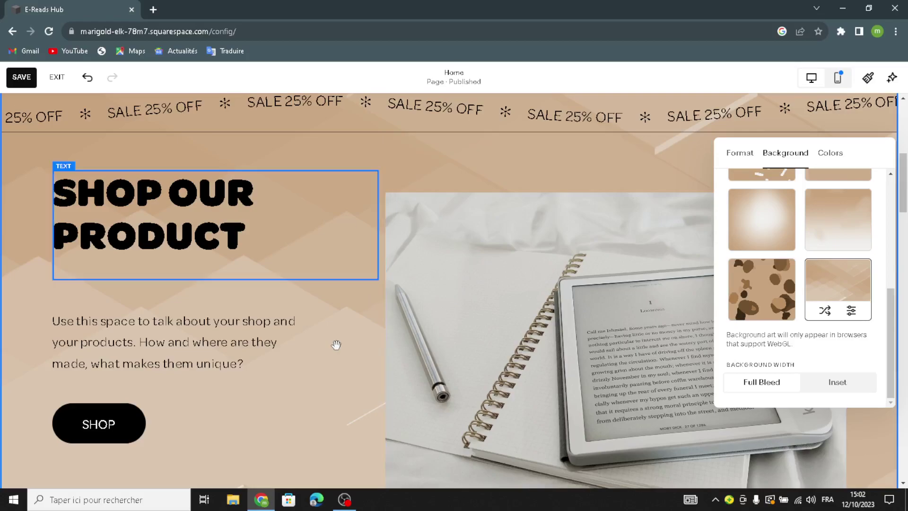
pyautogui.click(428, 260)
pyautogui.scroll(-3, 472, 269)
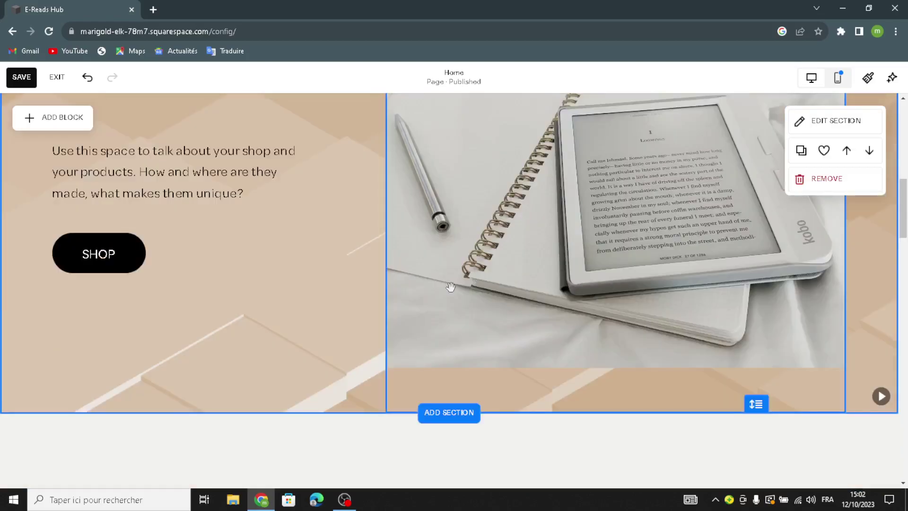
pyautogui.click(488, 253)
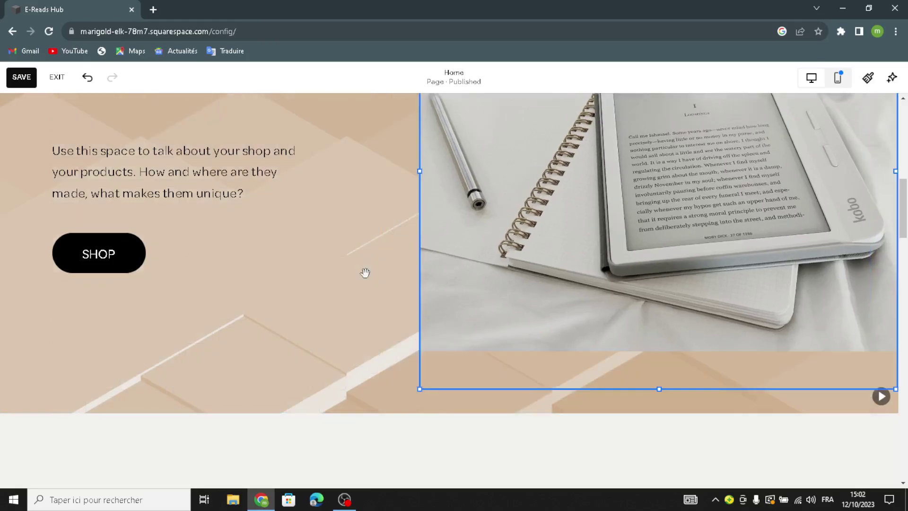
pyautogui.scroll(-3, 368, 278)
pyautogui.scroll(-3, 368, 278)
# Apply the tan geometric art background to the Services section.
pyautogui.click(578, 239)
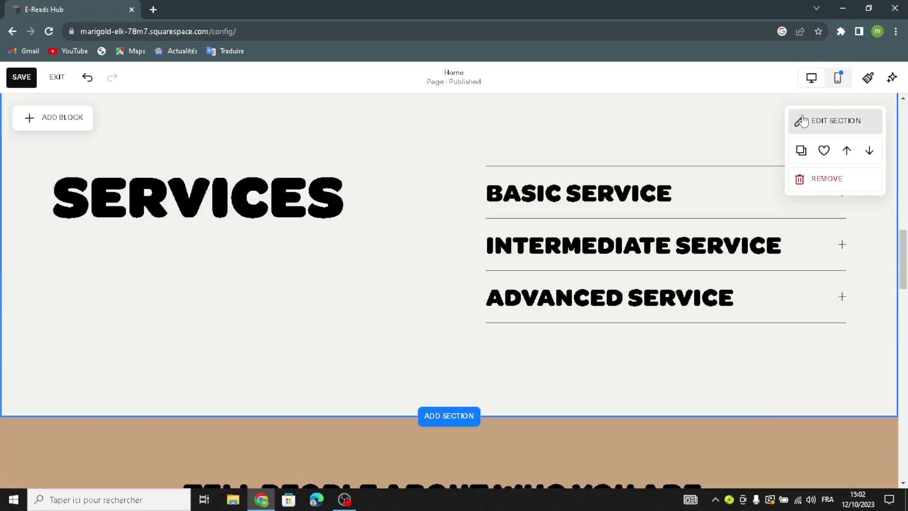
pyautogui.click(832, 121)
pyautogui.click(785, 154)
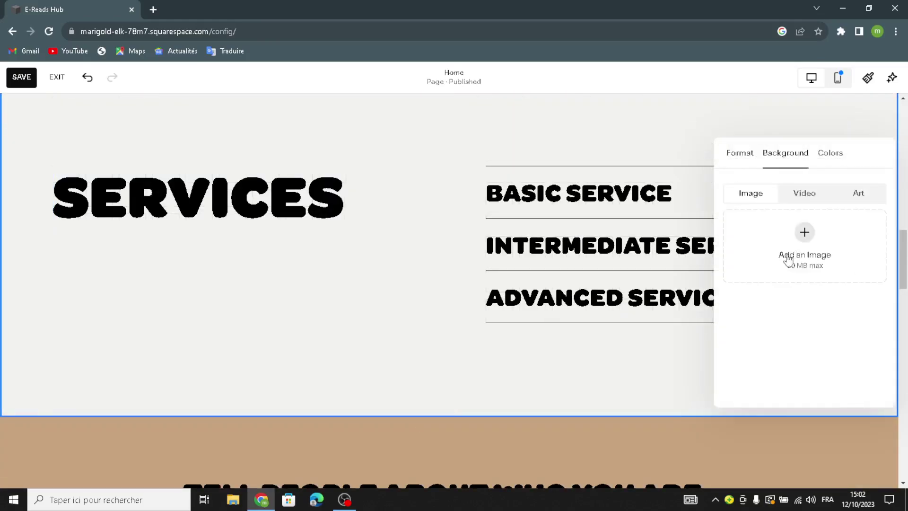
pyautogui.scroll(-3, 823, 298)
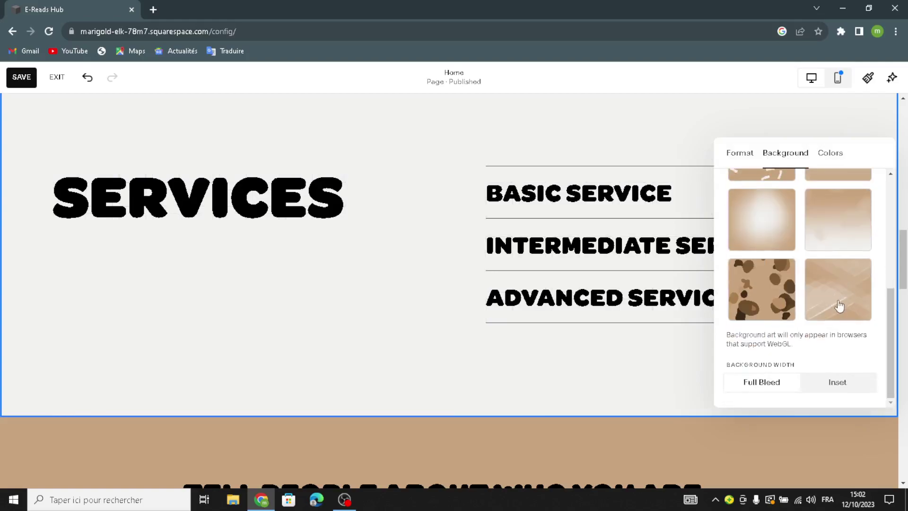
pyautogui.click(837, 284)
pyautogui.scroll(-7, 426, 240)
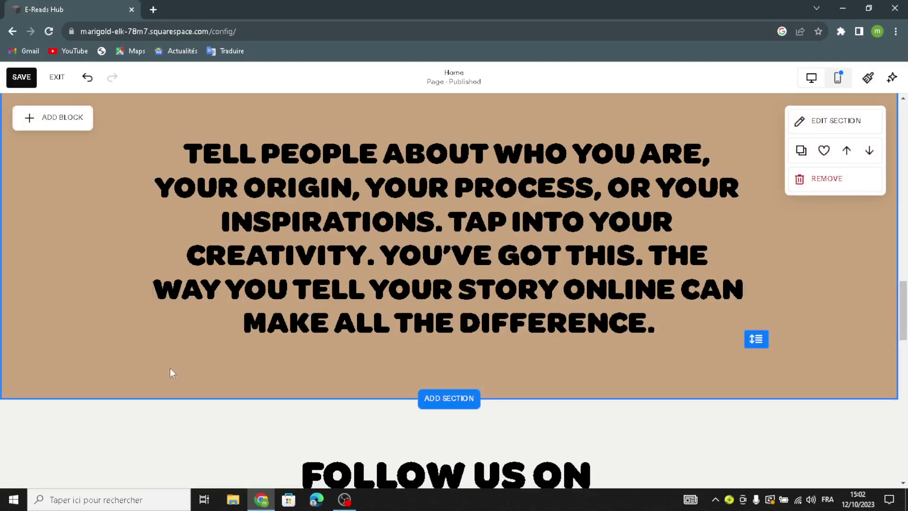
# Choose the last tan geometric Art thumbnail as the Follow Us on Social background.
pyautogui.scroll(-4, 17, 371)
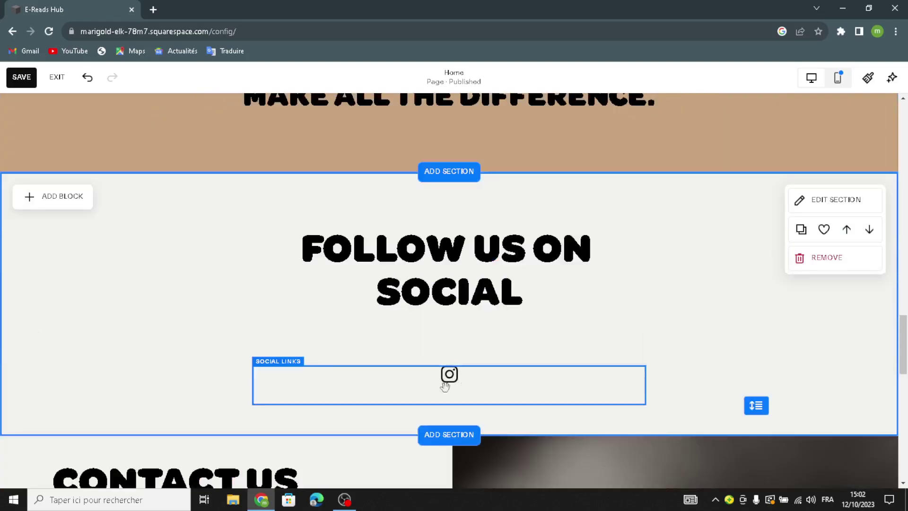
pyautogui.click(809, 199)
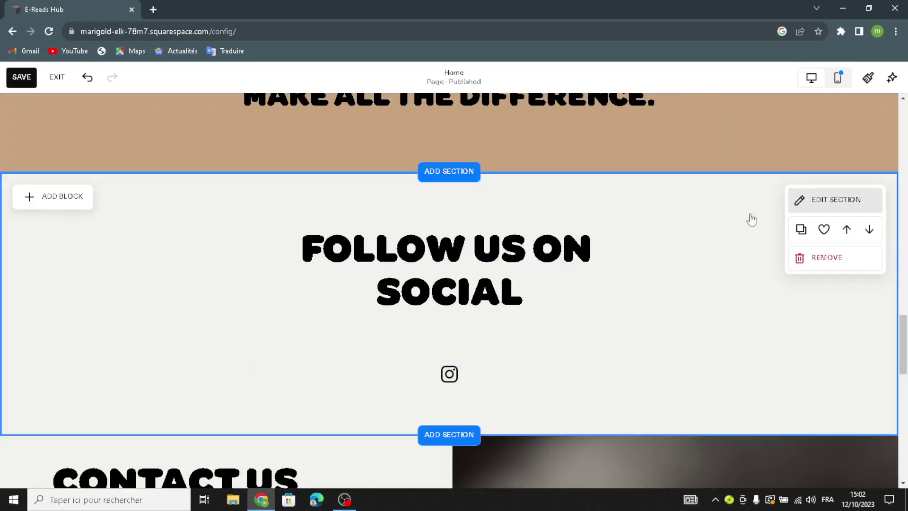
pyautogui.click(774, 187)
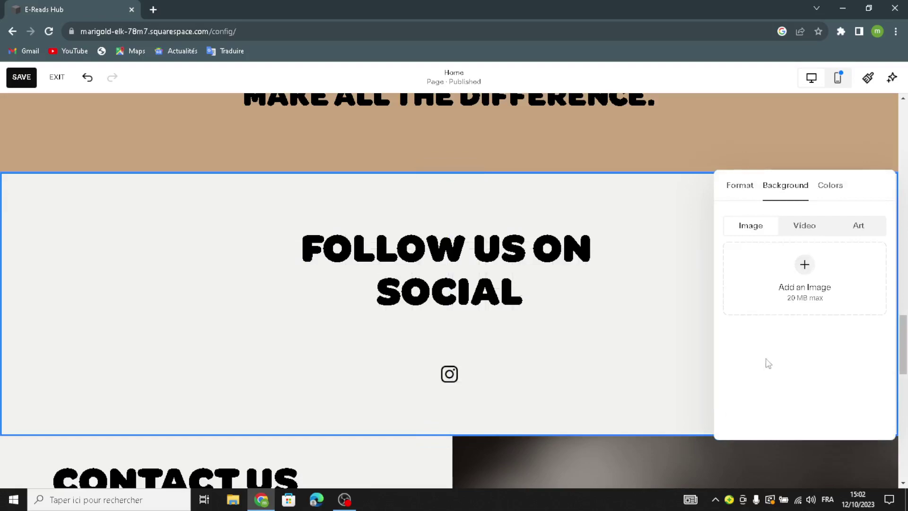
pyautogui.click(859, 225)
pyautogui.scroll(-5, 776, 361)
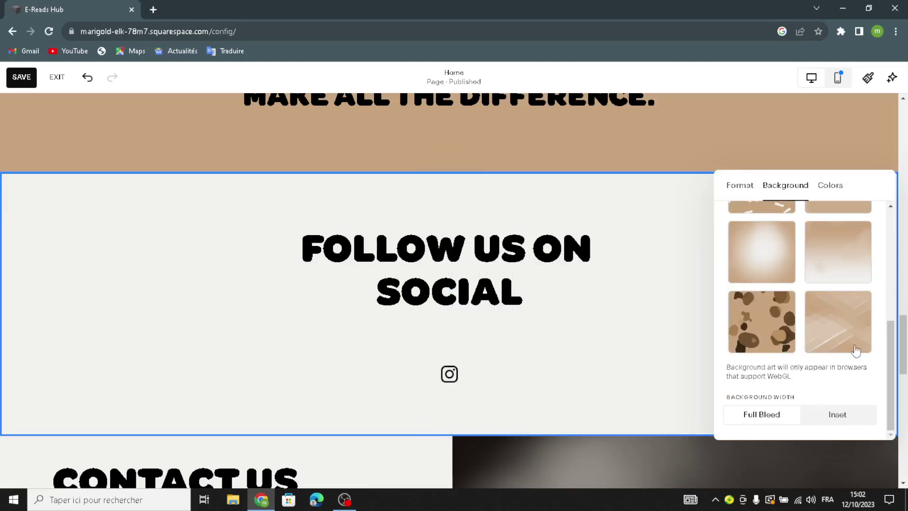
pyautogui.click(853, 347)
pyautogui.scroll(-8, 259, 342)
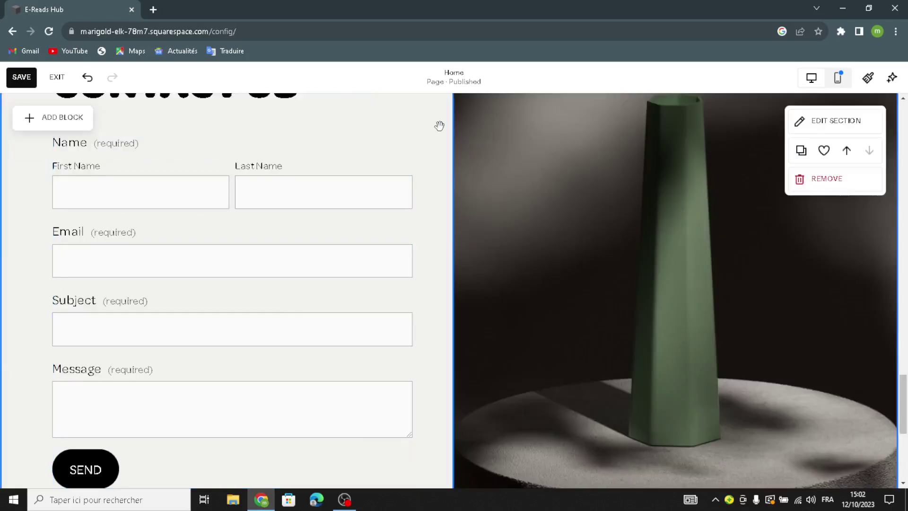
# Delete the vase image and place a new map block beside the contact form.
pyautogui.scroll(2, 529, 204)
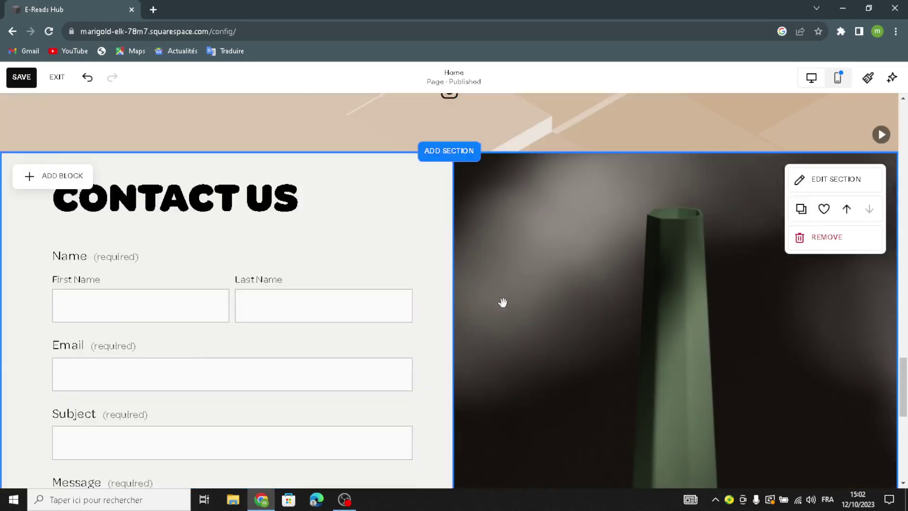
pyautogui.click(515, 127)
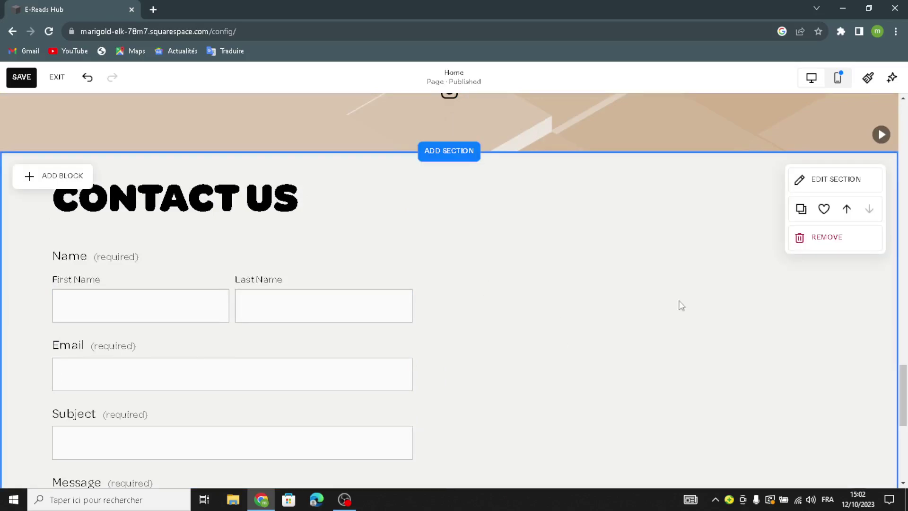
pyautogui.click(45, 179)
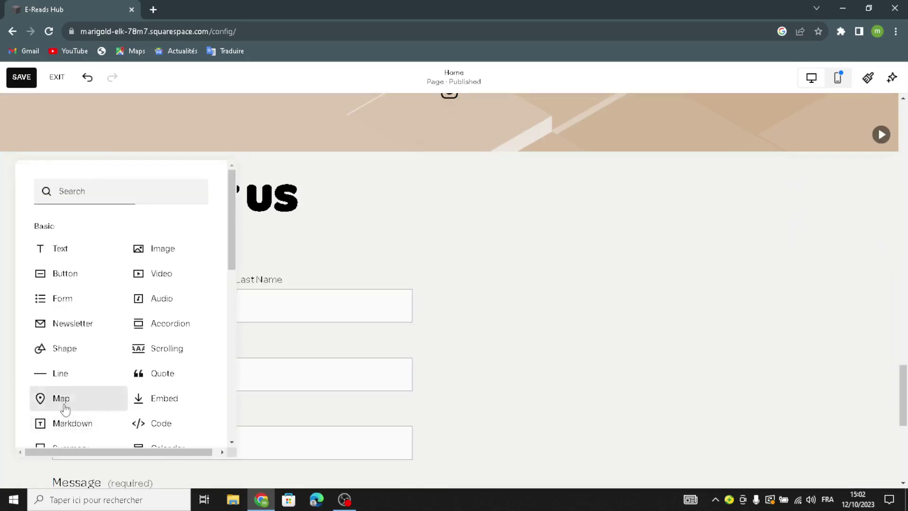
pyautogui.press('Escape')
pyautogui.click(134, 273)
pyautogui.moveTo(134, 273); pyautogui.dragTo(559, 417)
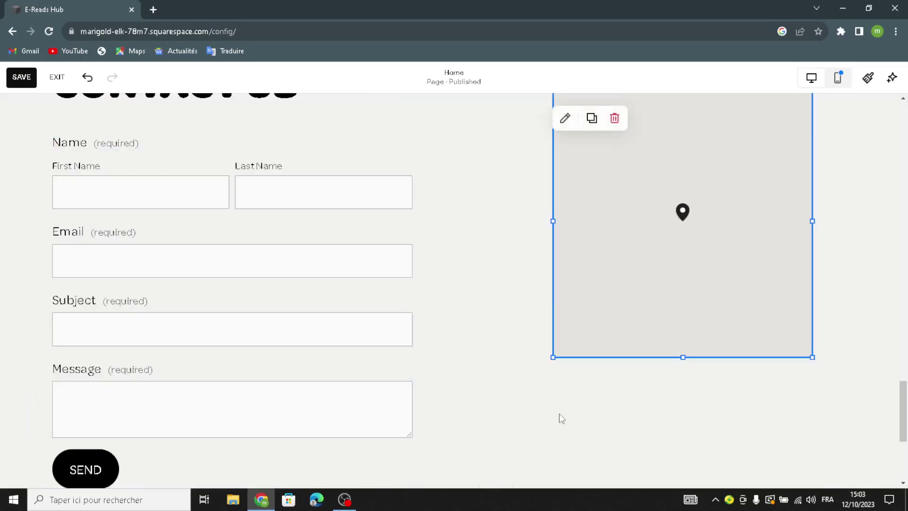
# Enlarge the map to fill the right column up to the section's top edge.
pyautogui.moveTo(553, 357); pyautogui.dragTo(458, 460)
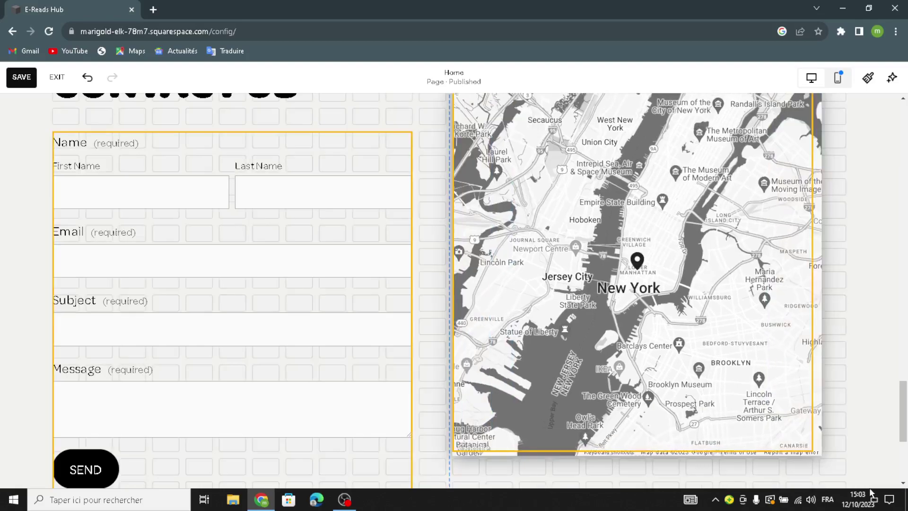
pyautogui.scroll(4, 473, 263)
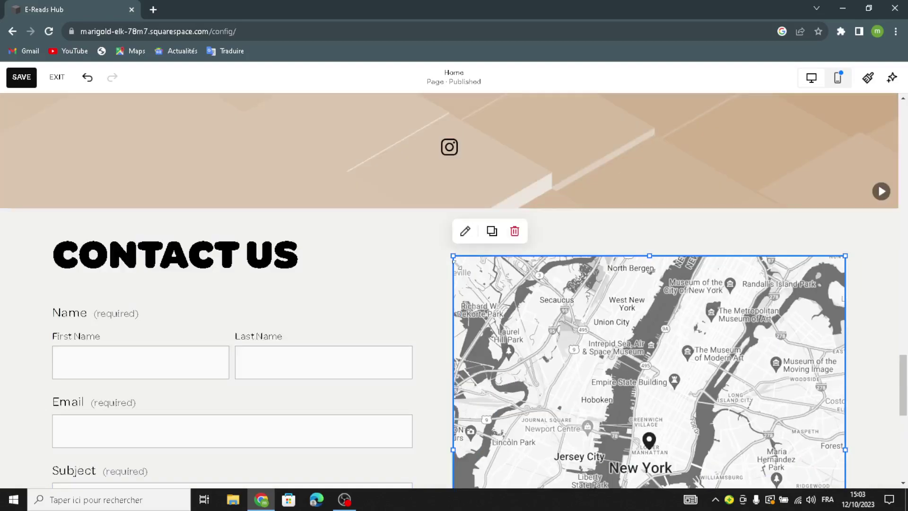
pyautogui.moveTo(454, 258); pyautogui.dragTo(453, 209)
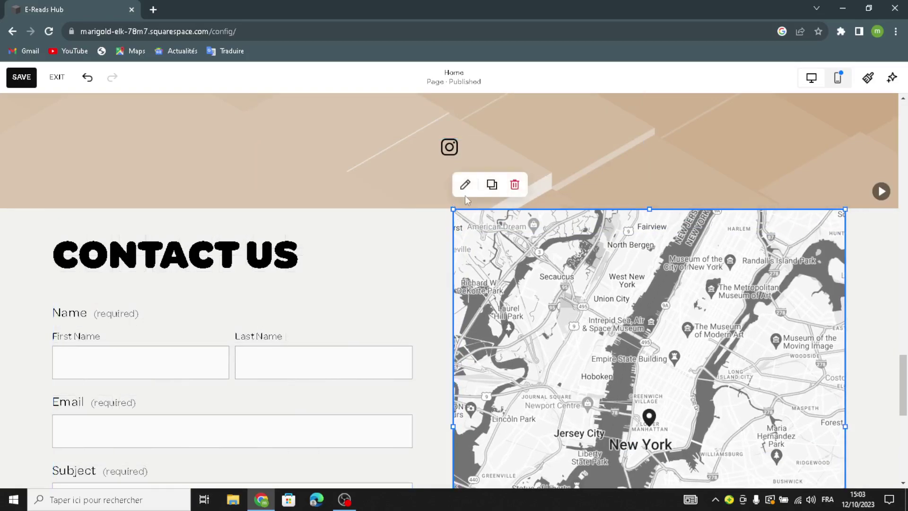
# Change the contact map's style from Grayscale to Dark.
pyautogui.click(465, 185)
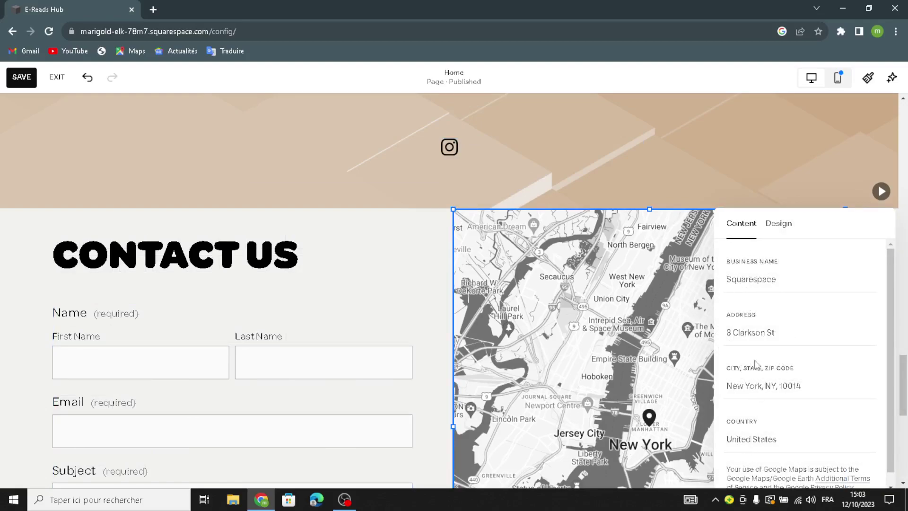
pyautogui.click(777, 224)
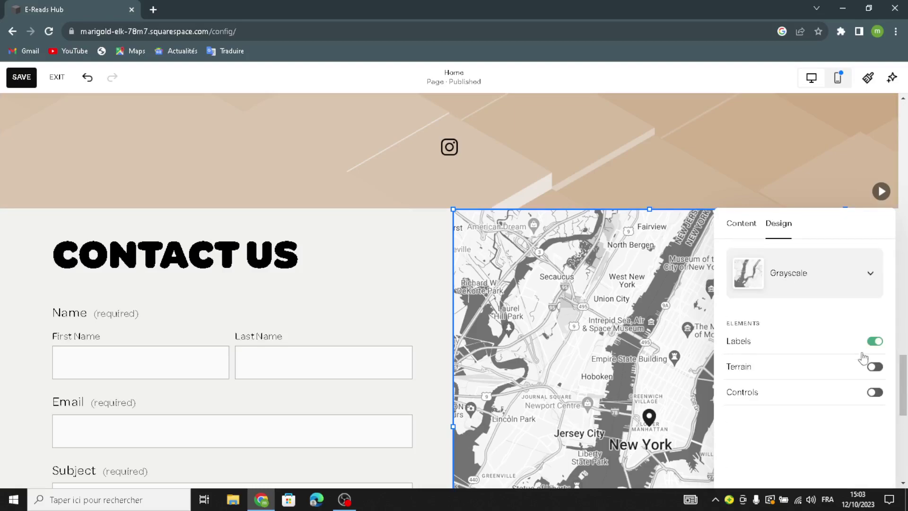
pyautogui.click(849, 277)
pyautogui.click(780, 375)
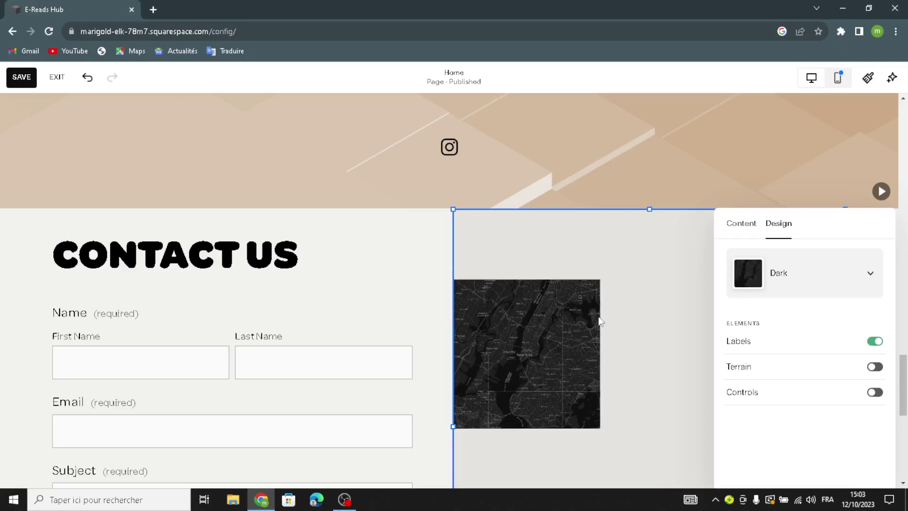
# Check the dark map's size and select the whole Contact Us section.
pyautogui.scroll(5, 543, 319)
pyautogui.scroll(-4, 529, 398)
pyautogui.scroll(-1, 519, 402)
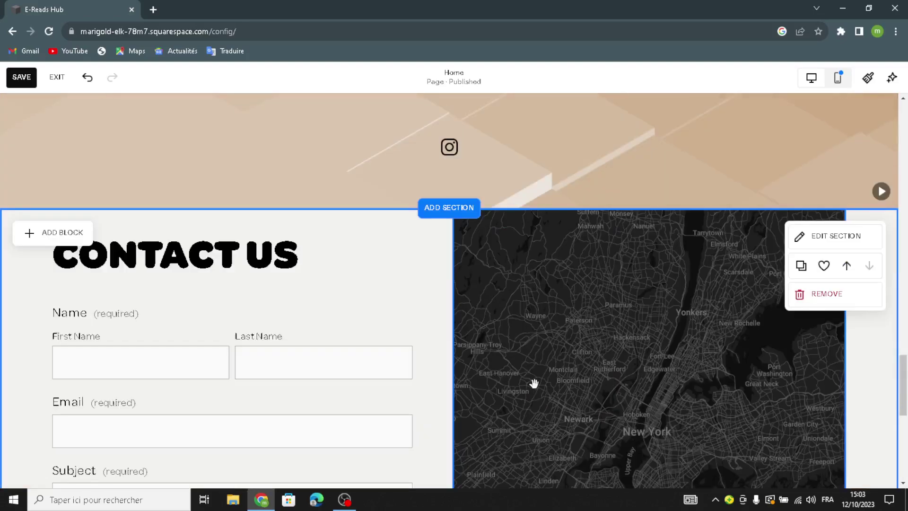
pyautogui.scroll(2, 533, 383)
pyautogui.scroll(-3, 511, 386)
pyautogui.click(531, 335)
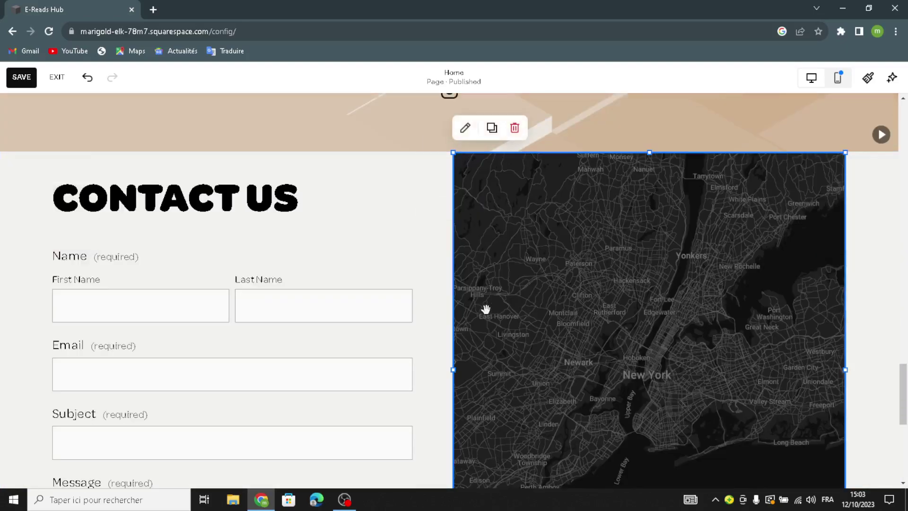
pyautogui.scroll(1, 502, 328)
pyautogui.scroll(-1, 509, 375)
pyautogui.scroll(-2, 509, 373)
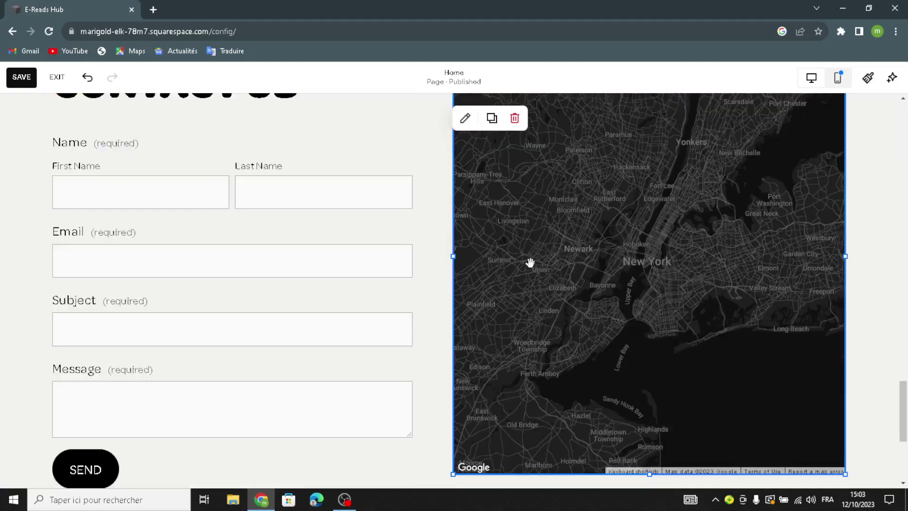
pyautogui.scroll(1, 525, 265)
pyautogui.scroll(-1, 502, 310)
pyautogui.click(442, 347)
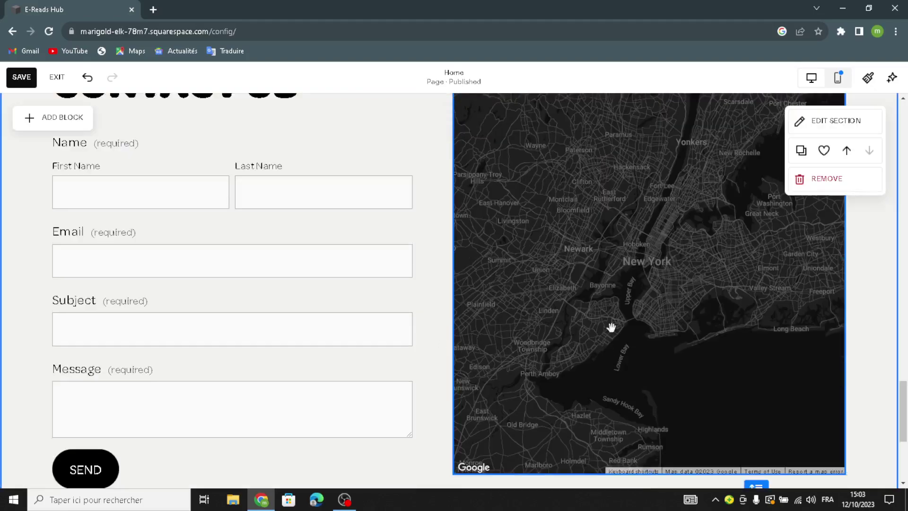
pyautogui.scroll(-1, 610, 326)
# Set the Contact Us section background to the last tan geometric art thumbnail.
pyautogui.click(835, 124)
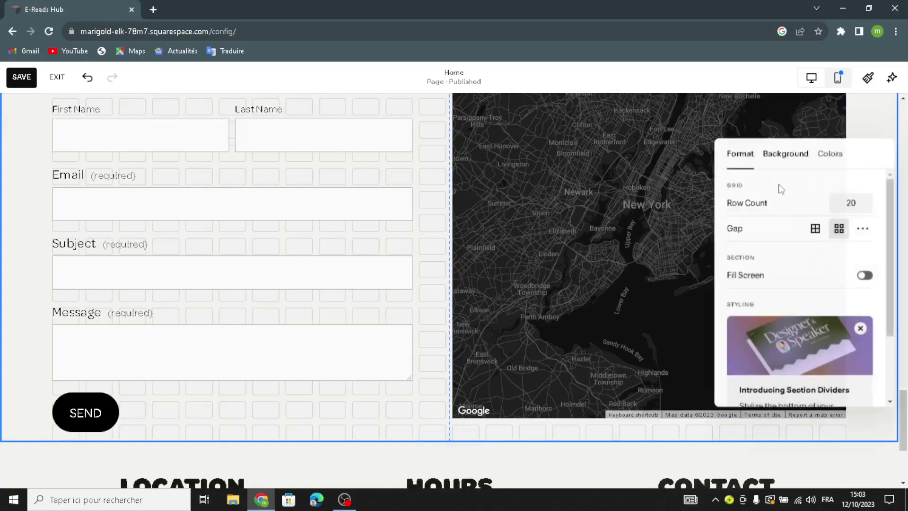
pyautogui.click(803, 156)
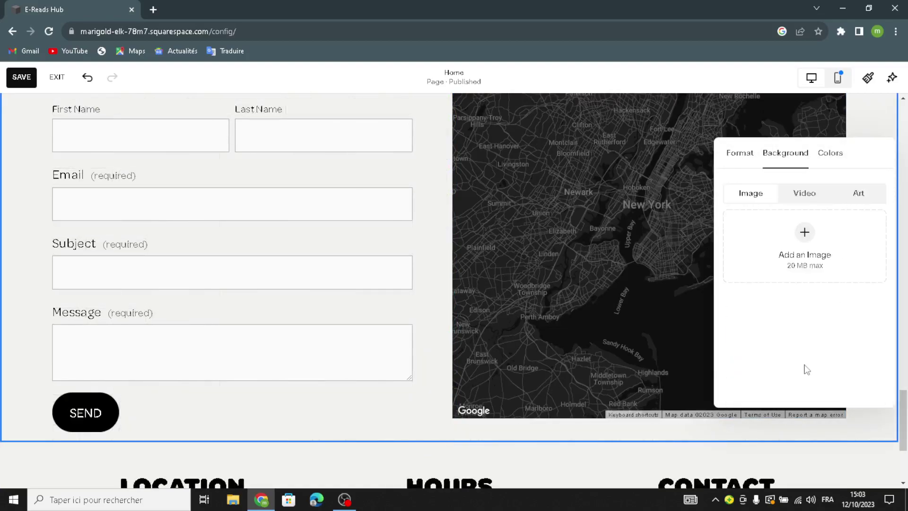
pyautogui.click(858, 193)
pyautogui.scroll(-1, 804, 284)
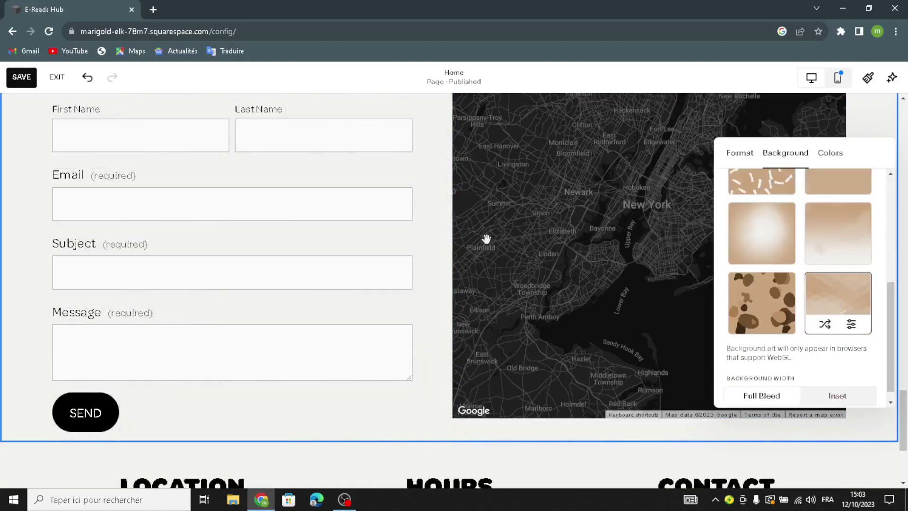
pyautogui.click(699, 326)
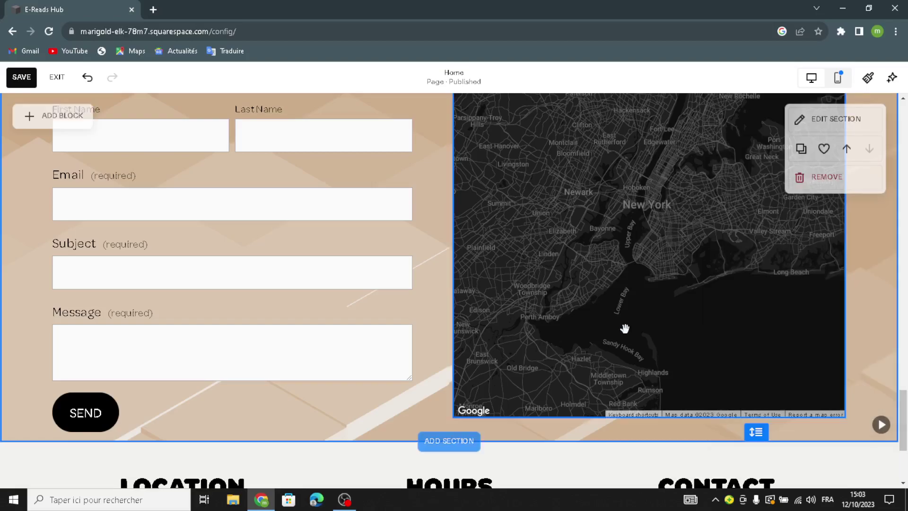
pyautogui.scroll(2, 246, 365)
pyautogui.scroll(-6, 223, 367)
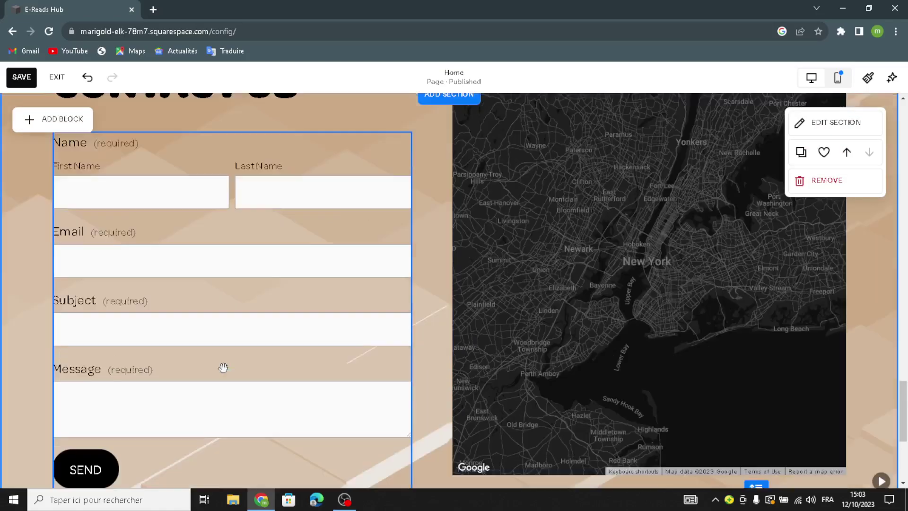
pyautogui.scroll(6, 221, 373)
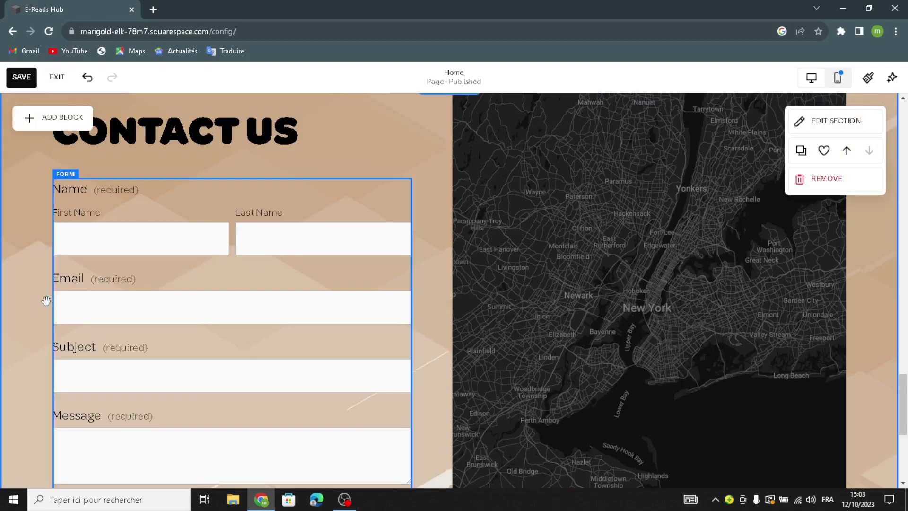
pyautogui.scroll(-6, 302, 290)
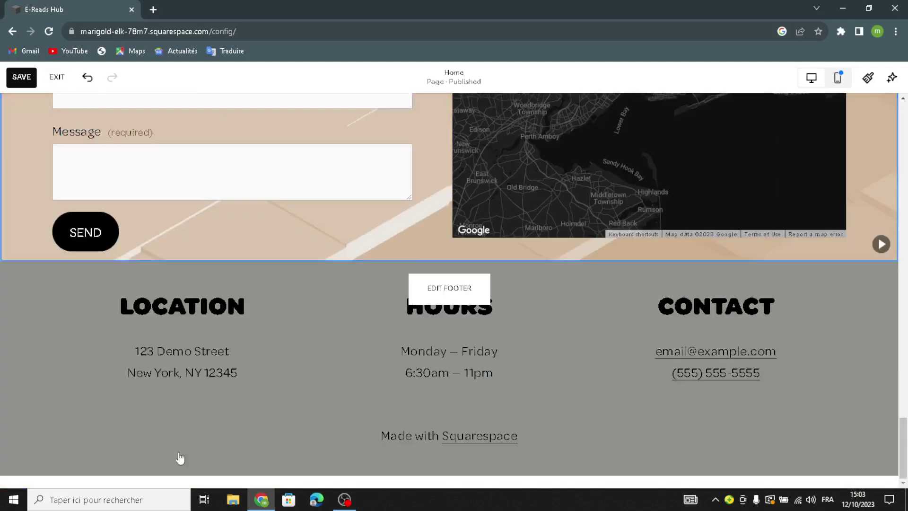
# Set the site footer background to the bottom-right tan geometric art thumbnail.
pyautogui.click(504, 418)
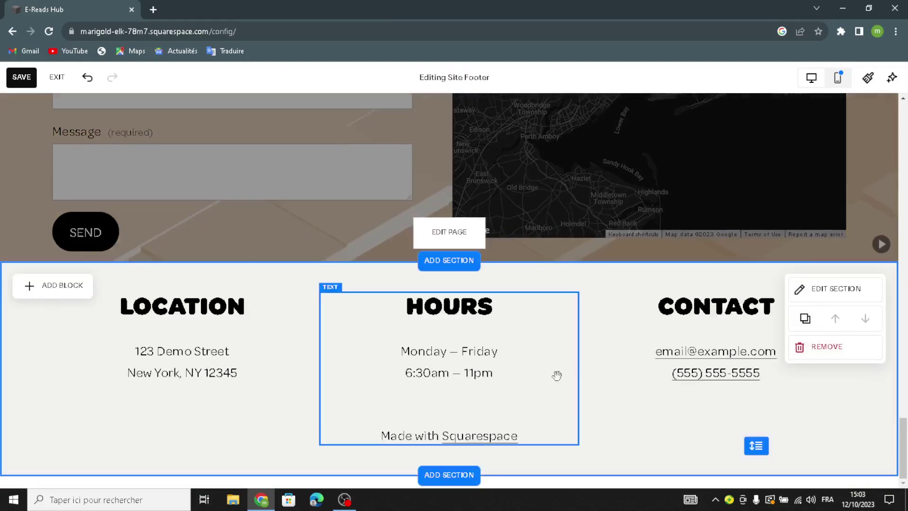
pyautogui.click(834, 289)
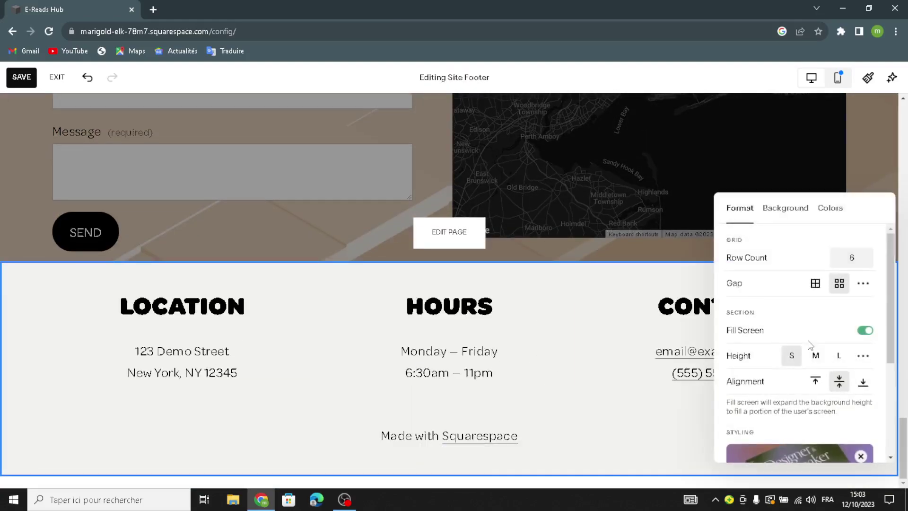
pyautogui.click(788, 209)
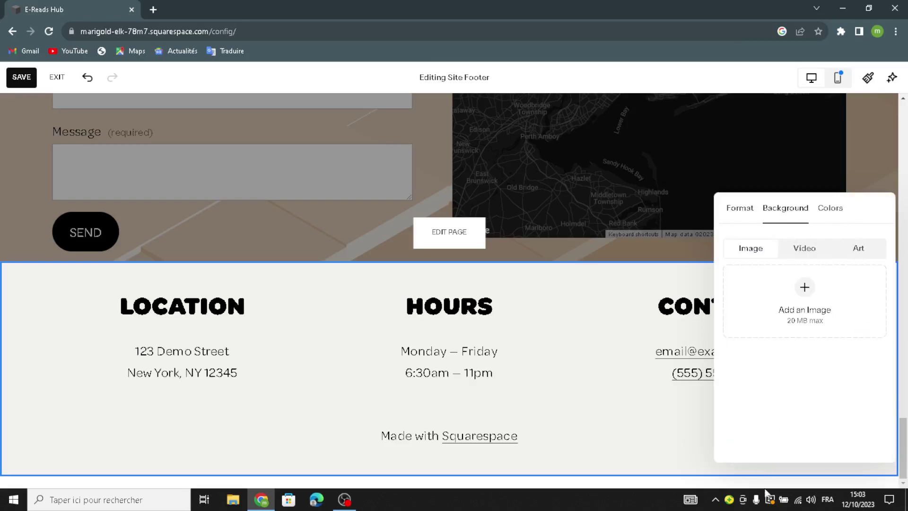
pyautogui.scroll(-2, 822, 396)
pyautogui.click(825, 399)
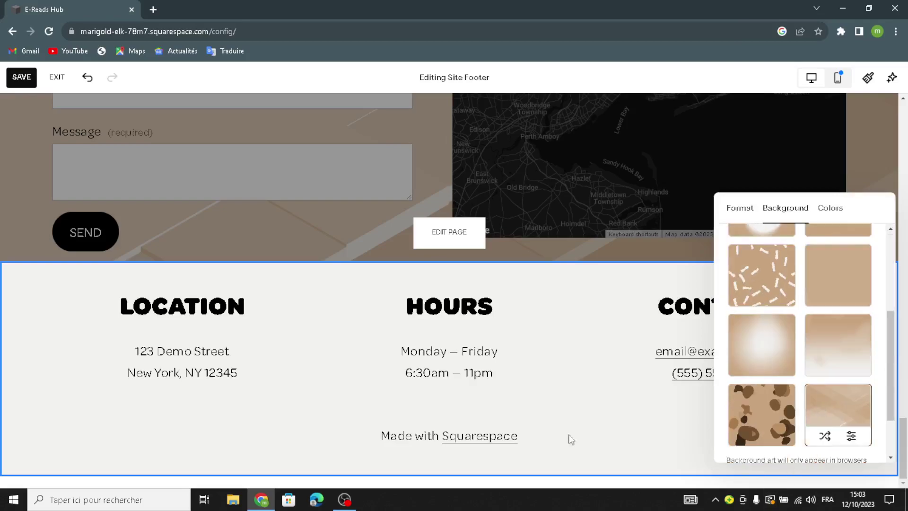
pyautogui.scroll(10, 370, 276)
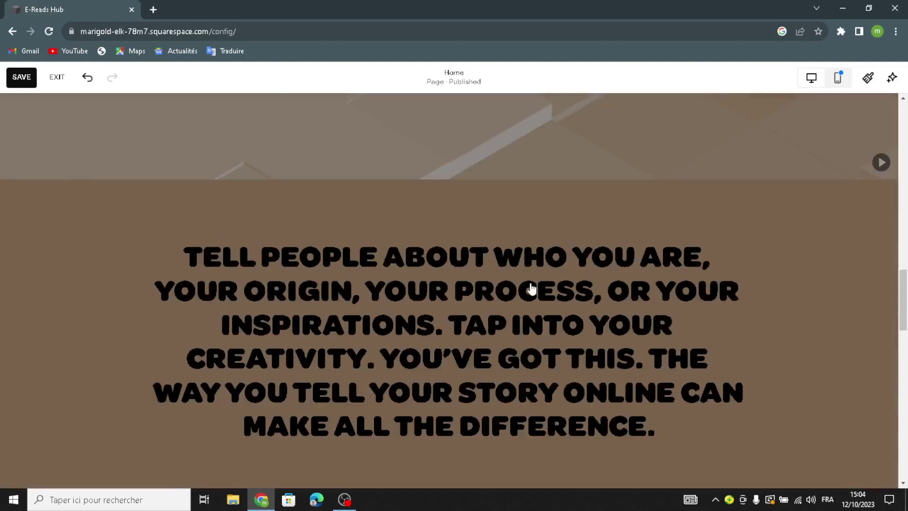
# Save the Home page edits with the new backgrounds and dark map.
pyautogui.scroll(10, 407, 298)
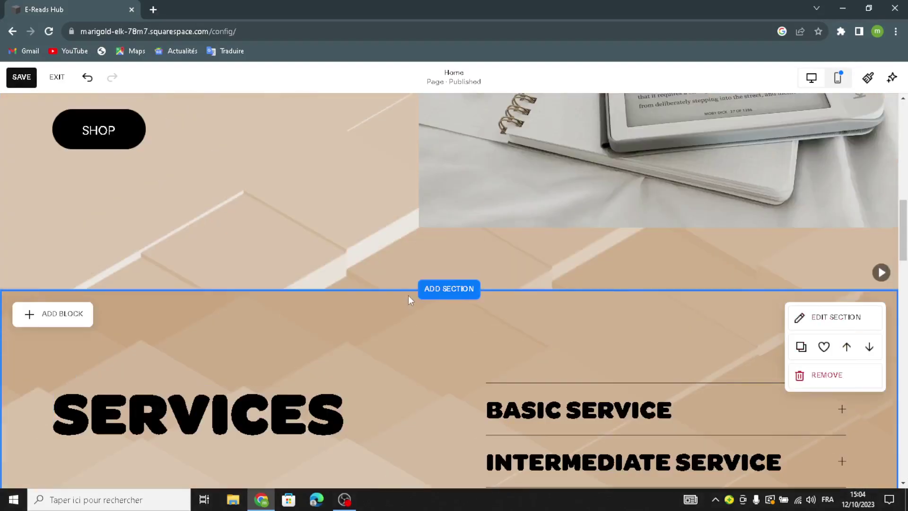
pyautogui.click(21, 78)
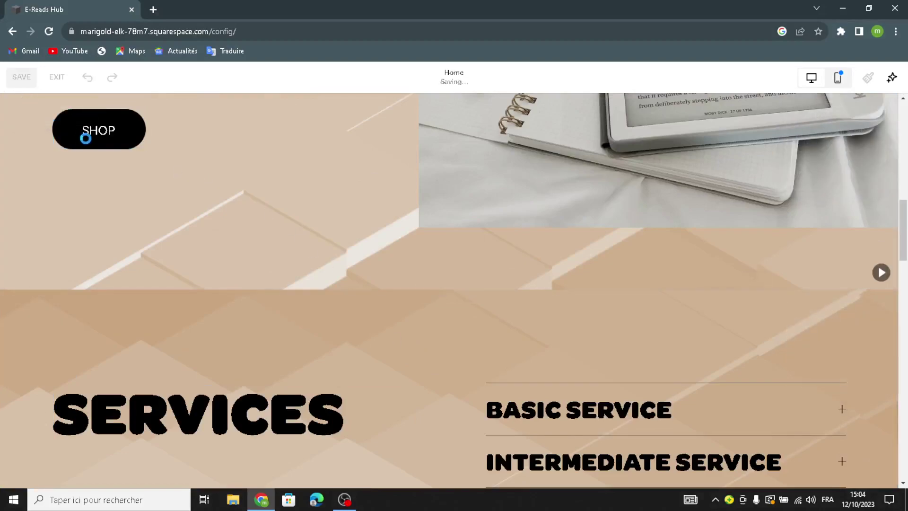